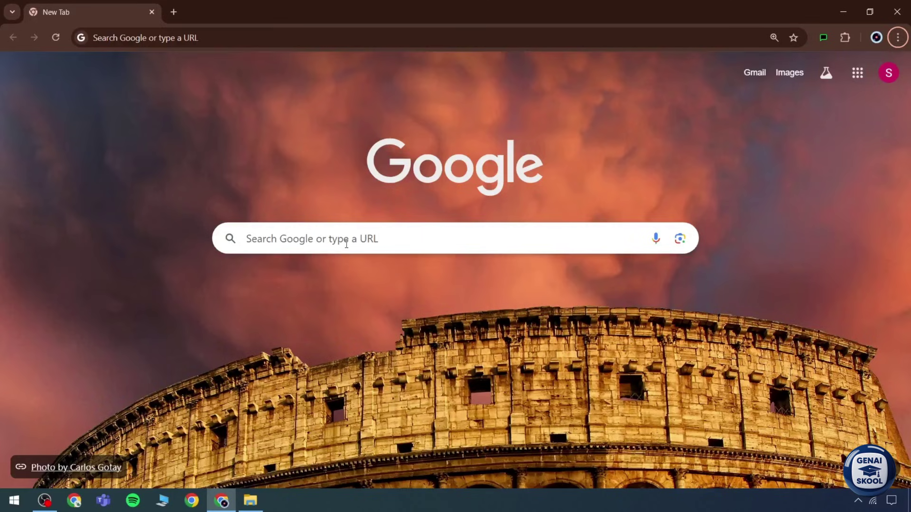
Run a Google web search for 'google AI PRo' from the address bar
left_click(188, 38)
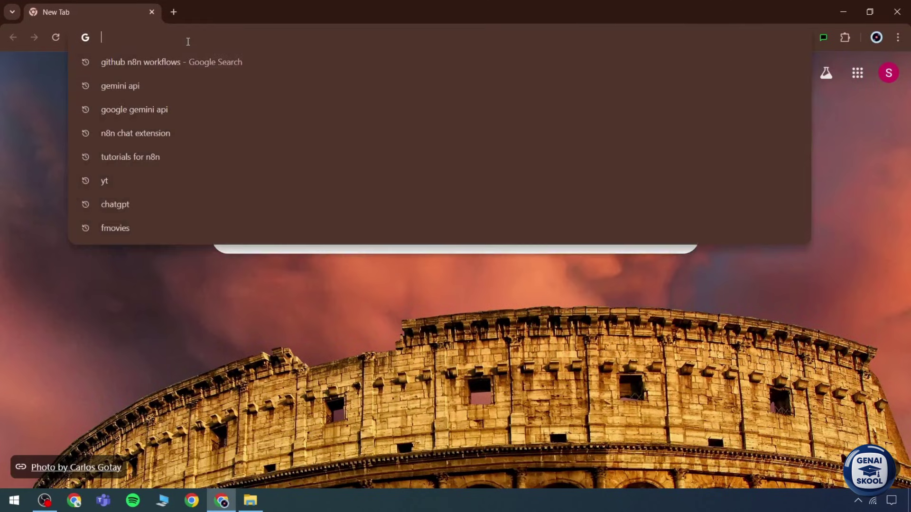
type("google AI PRo")
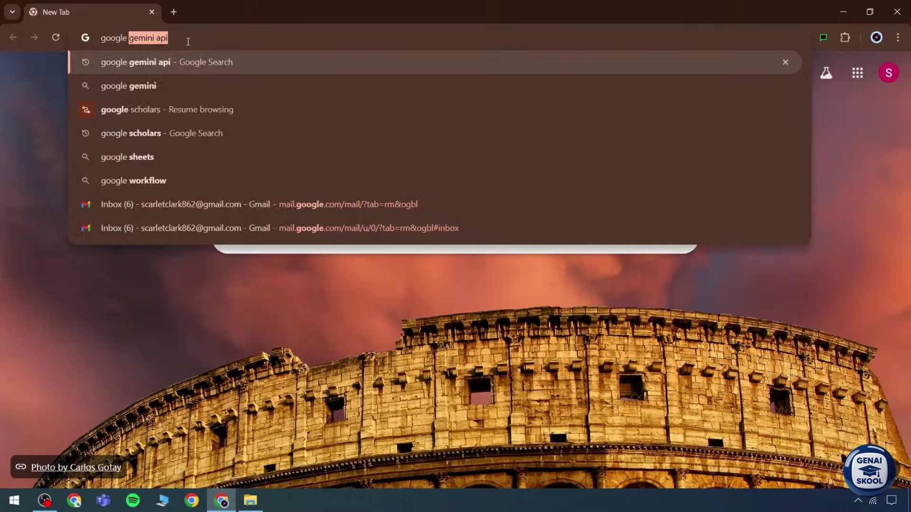
key("Return")
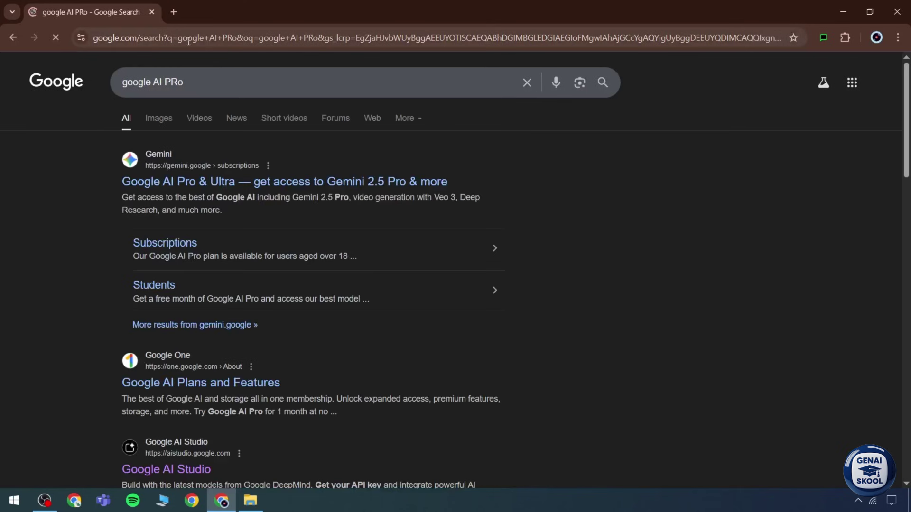
Open the Gemini subscriptions page and highlight the Google AI Pro and Ultra prices
scroll(231, 161, "down", 1)
left_click(261, 122)
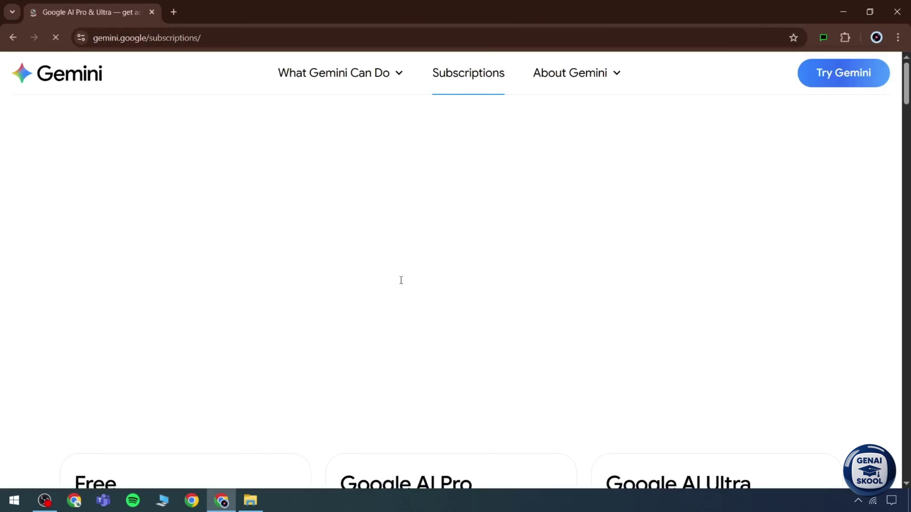
scroll(394, 284, "down", 4)
left_click_drag(338, 279, 448, 302)
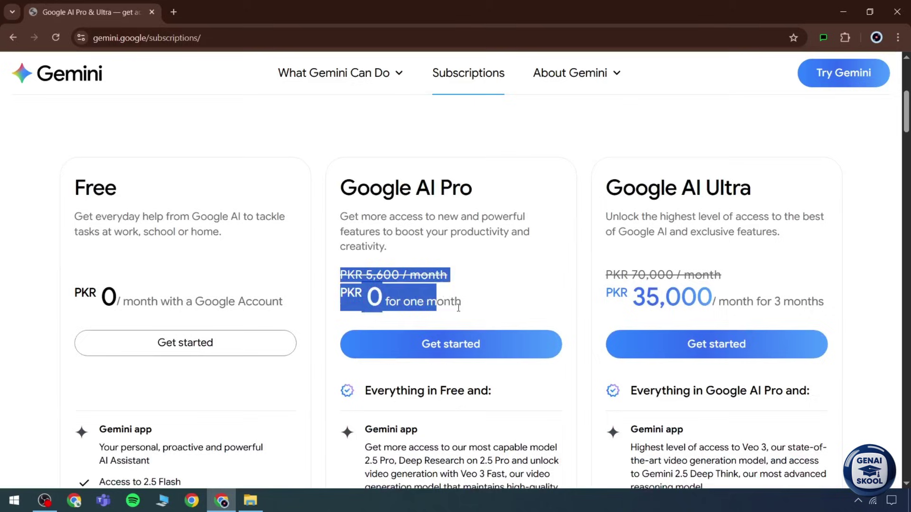
left_click(500, 312)
left_click_drag(589, 284, 837, 309)
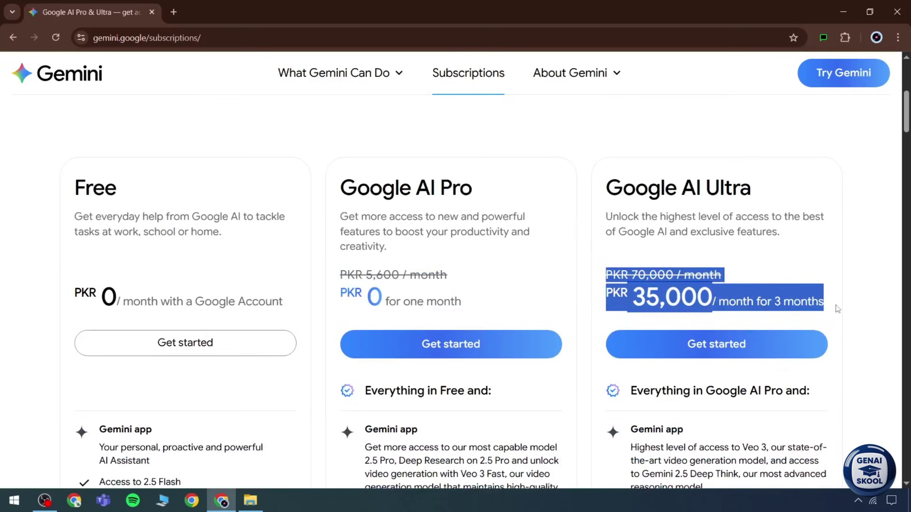
left_click(515, 256)
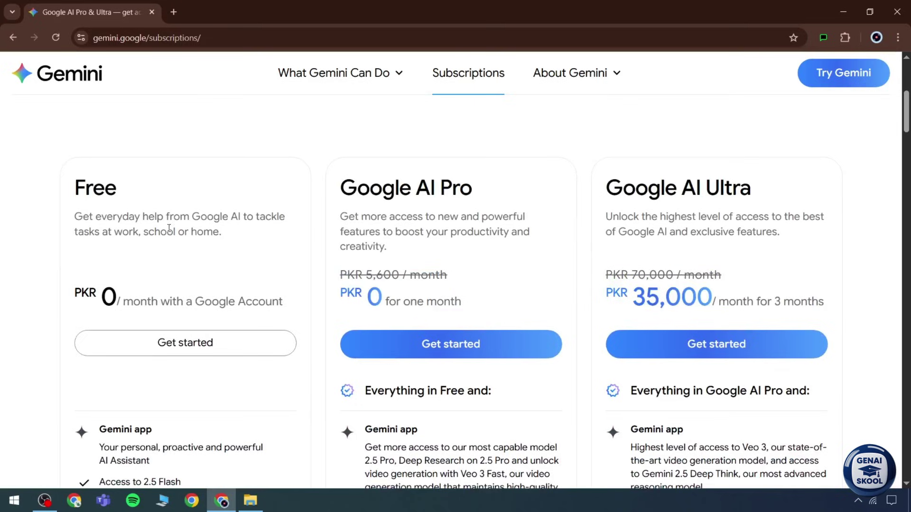
Highlight the Free plan price and the Pro plan's PKR 0 first-month / month price
left_click_drag(64, 189, 287, 317)
left_click_drag(348, 200, 469, 192)
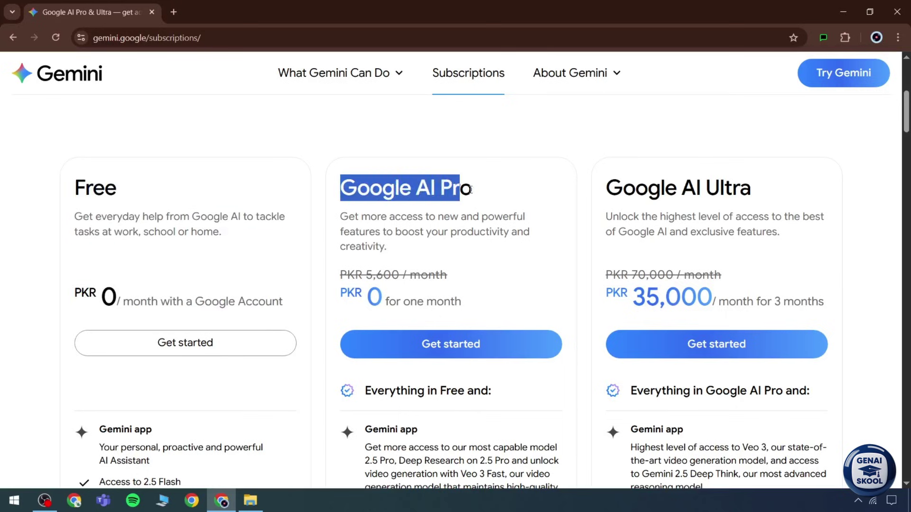
left_click(481, 191)
left_click_drag(332, 305, 472, 309)
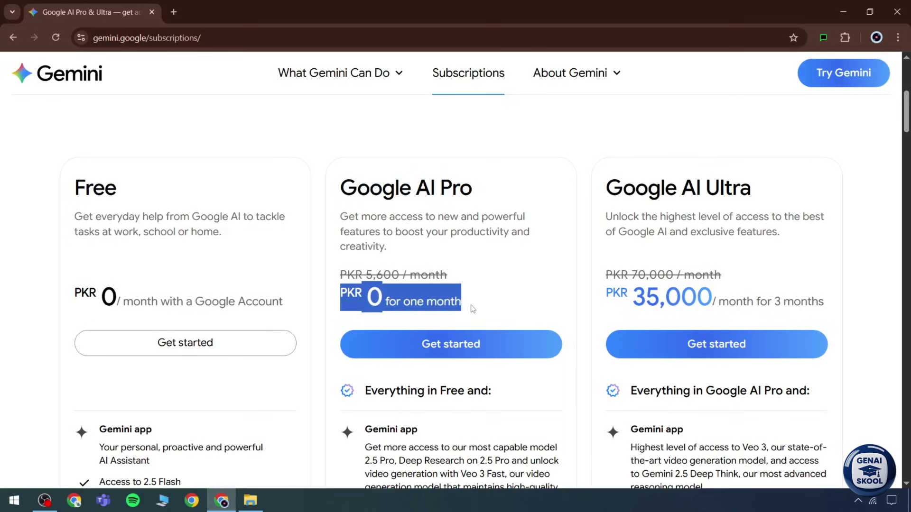
scroll(470, 309, "down", 2)
scroll(374, 299, "up", 2)
left_click(374, 298)
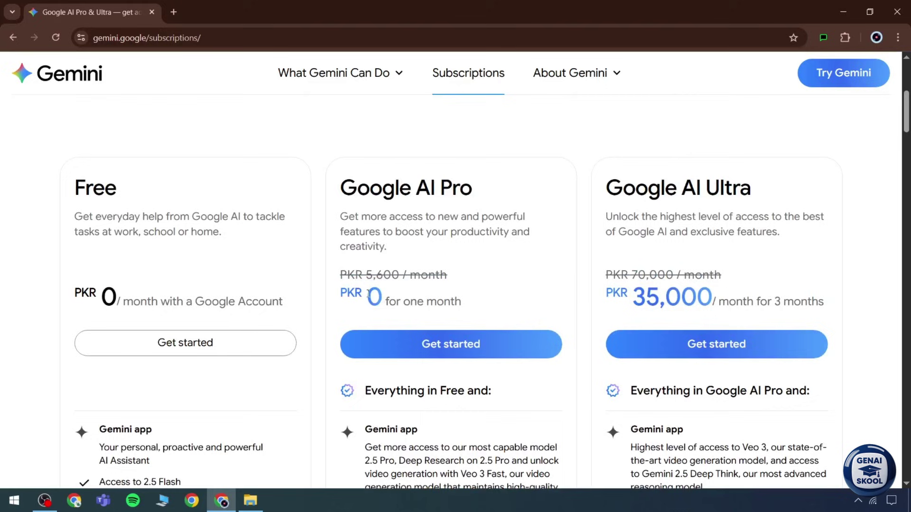
left_click_drag(346, 294, 400, 275)
left_click(463, 306)
left_click(370, 277)
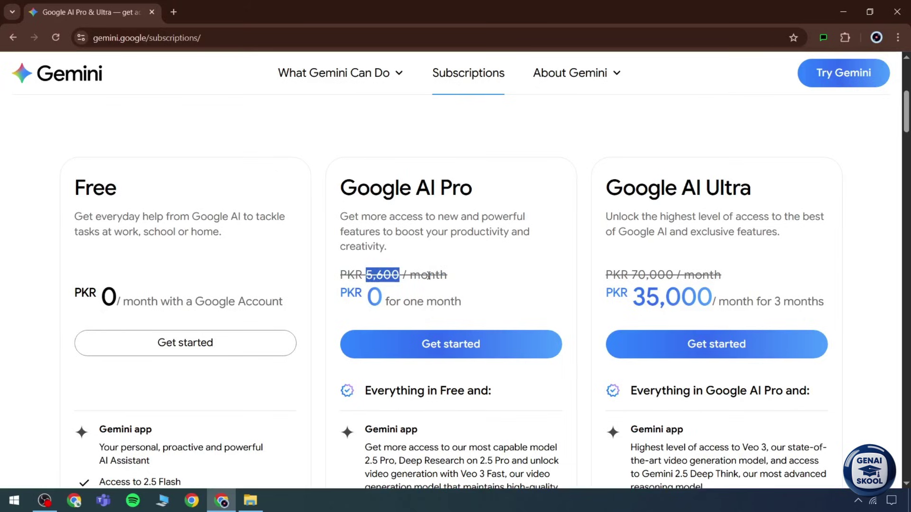
left_click_drag(401, 275, 448, 276)
left_click(453, 280)
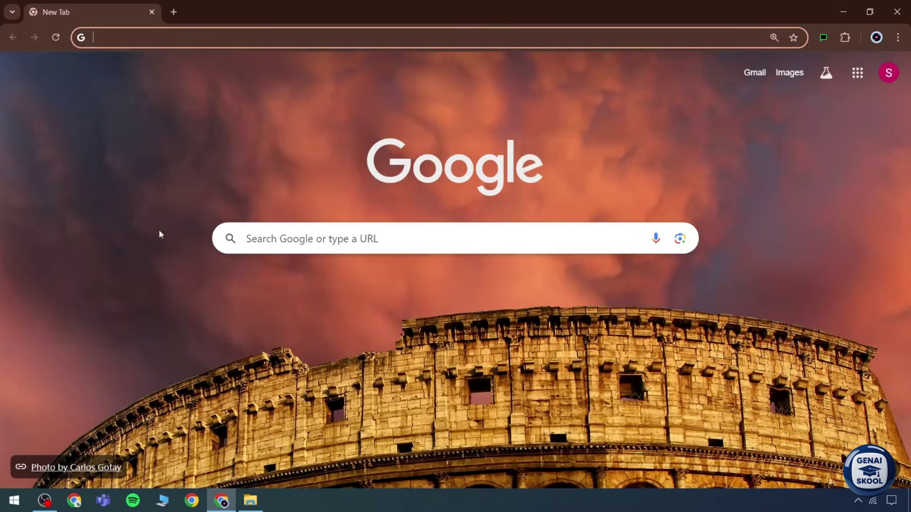
type("Veo 3")
key("Return")
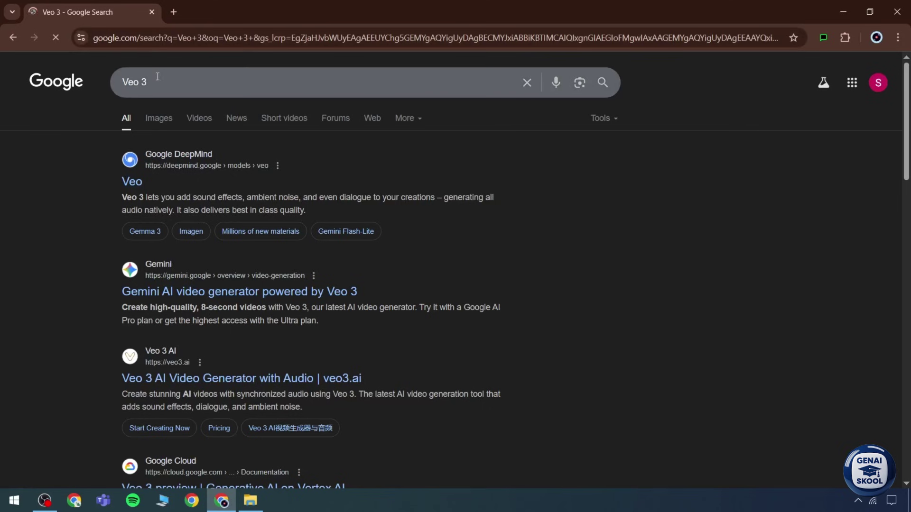
type("2")
key("Return")
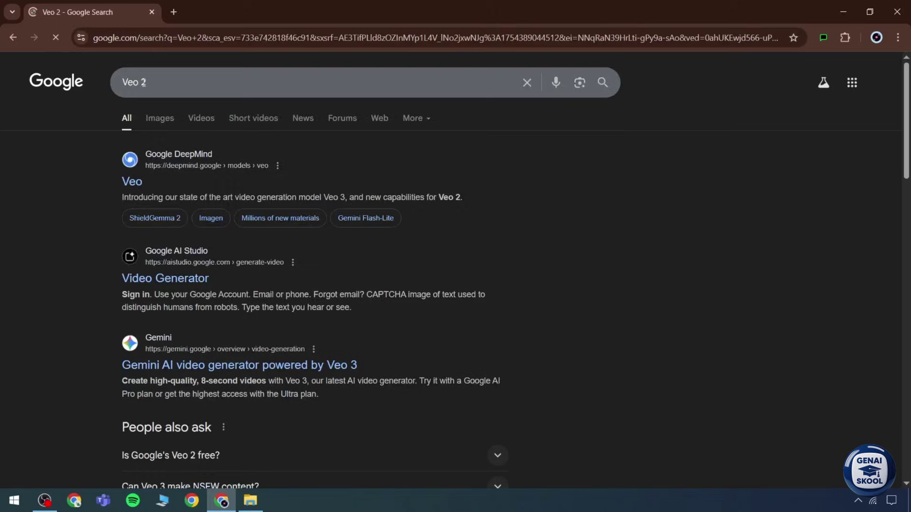
left_click(153, 82)
key("BackSpace")
key("BackSpace")
key("BackSpace")
key("BackSpace")
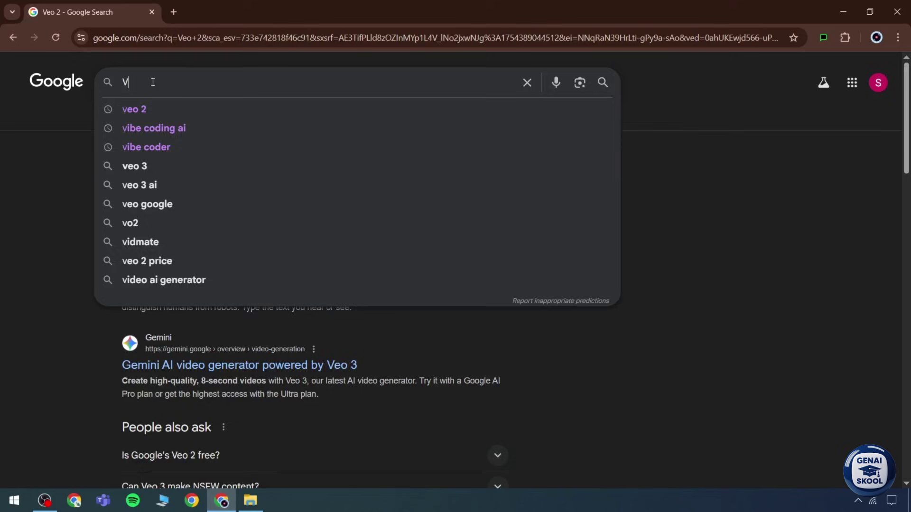
key("ctrl+t")
left_click(152, 12)
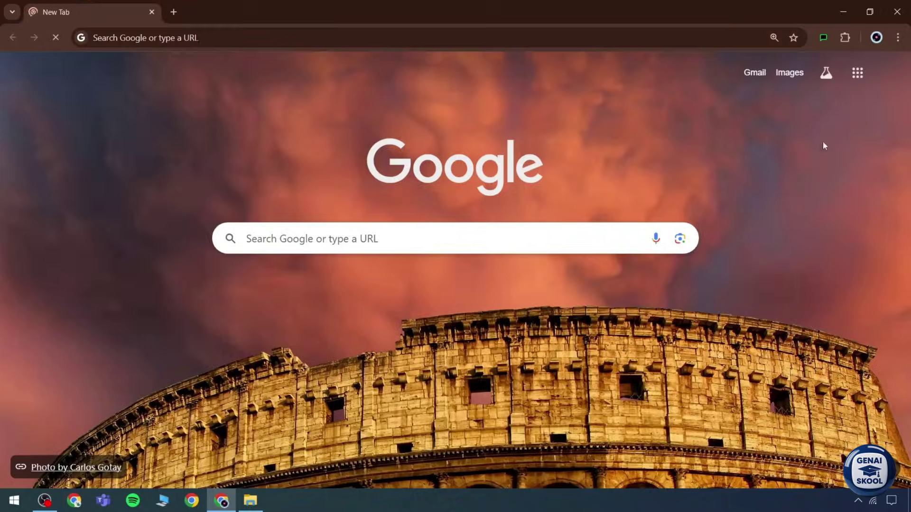
left_click(826, 72)
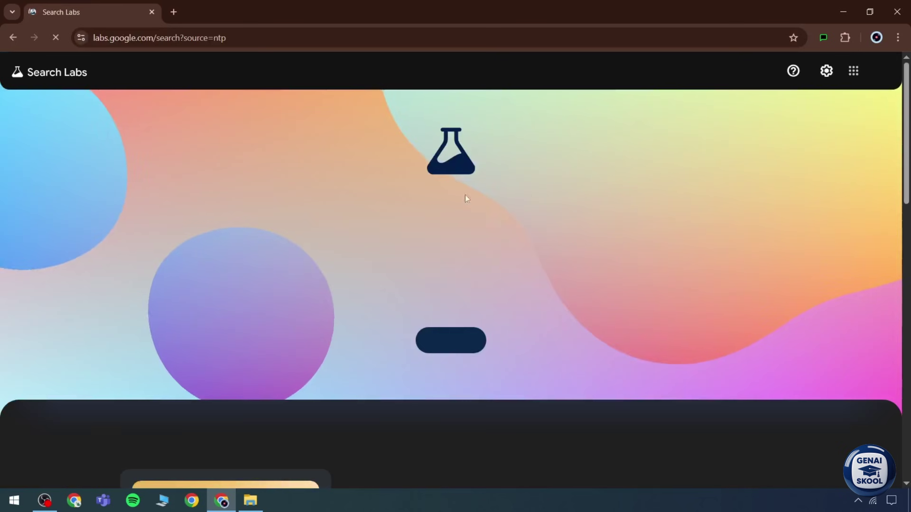
scroll(394, 349, "down", 7)
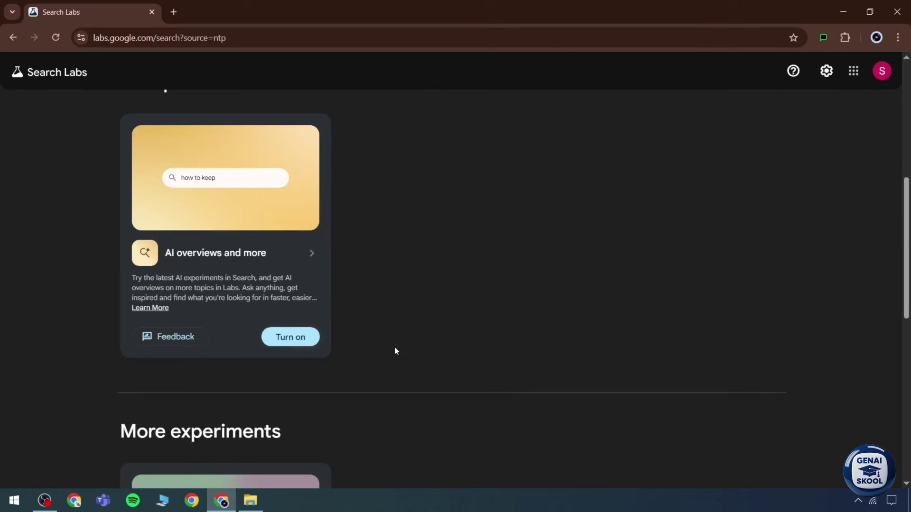
scroll(394, 351, "down", 10)
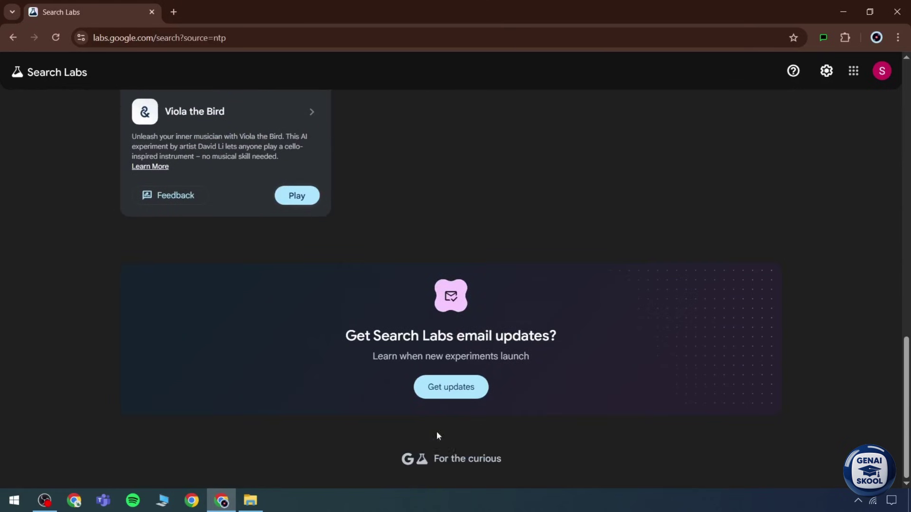
scroll(385, 368, "up", 17)
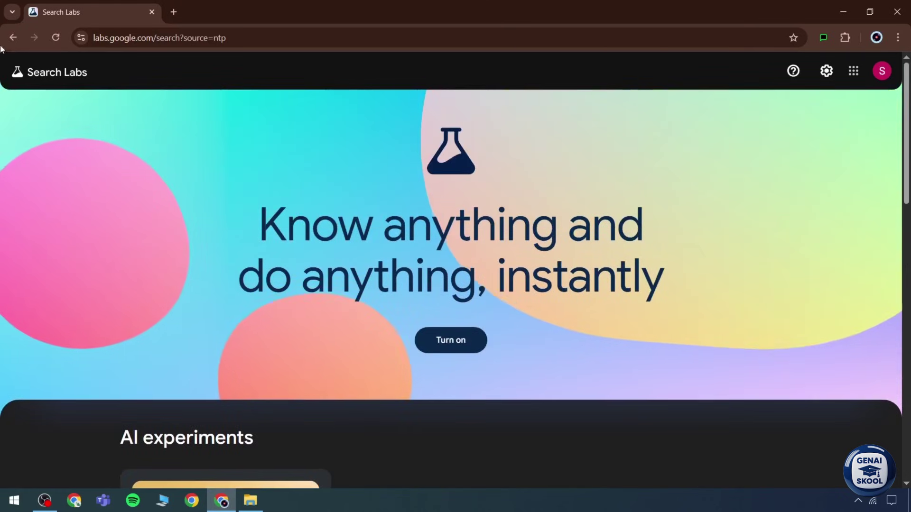
left_click(13, 38)
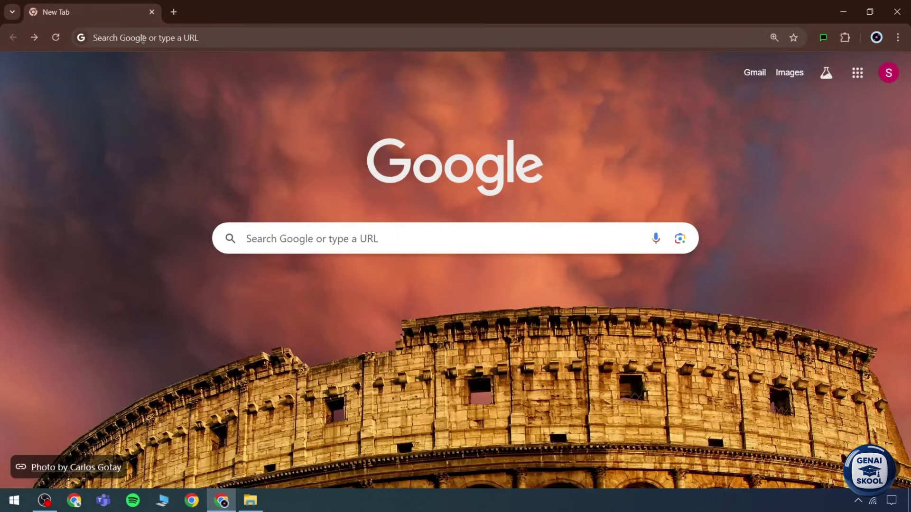
Search Google for 'cloud skill boost' and open the Google Cloud Skills Boost site
left_click(143, 38)
type("clo")
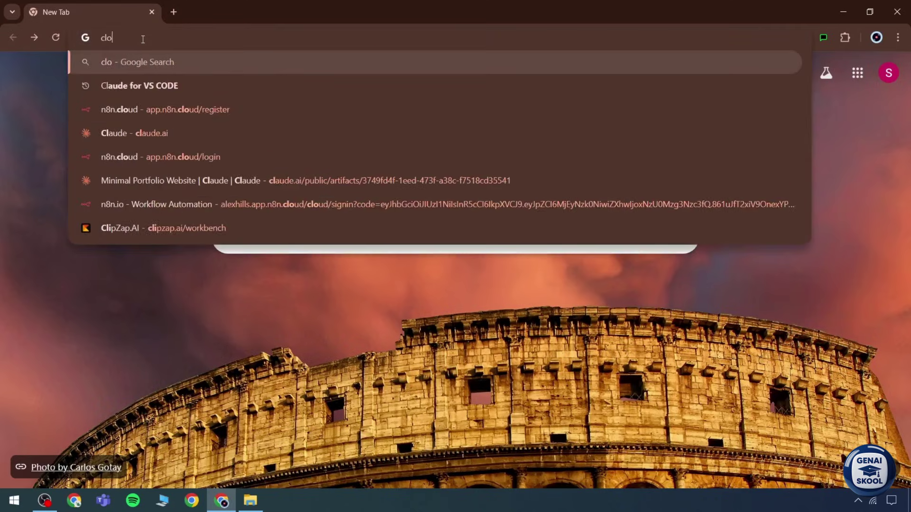
type("ud skill boost")
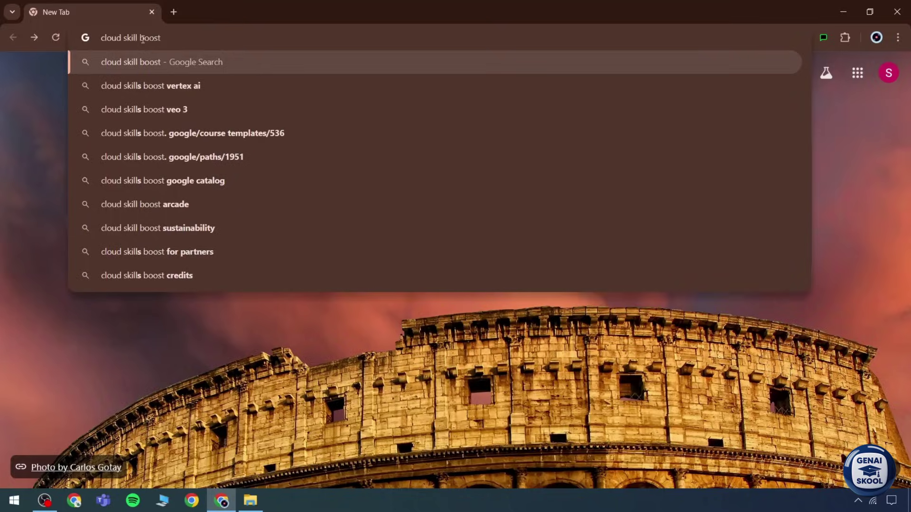
key("Return")
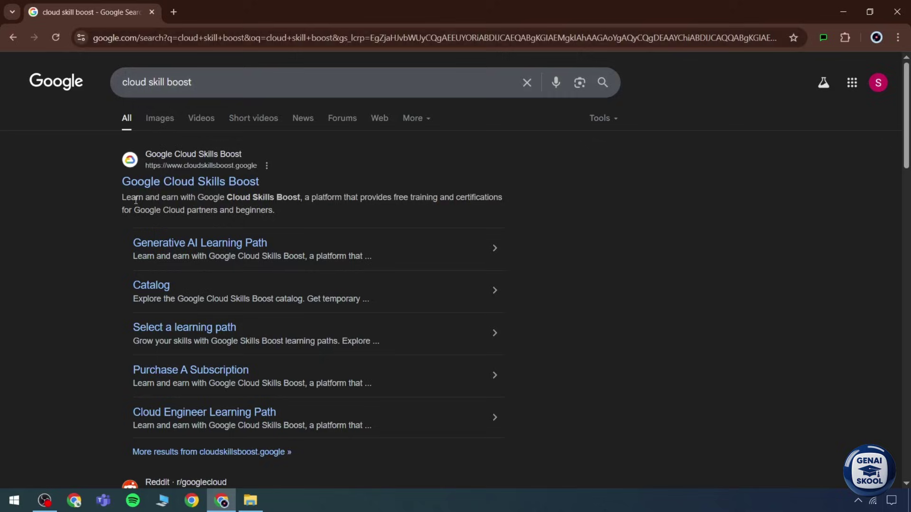
left_click(236, 183)
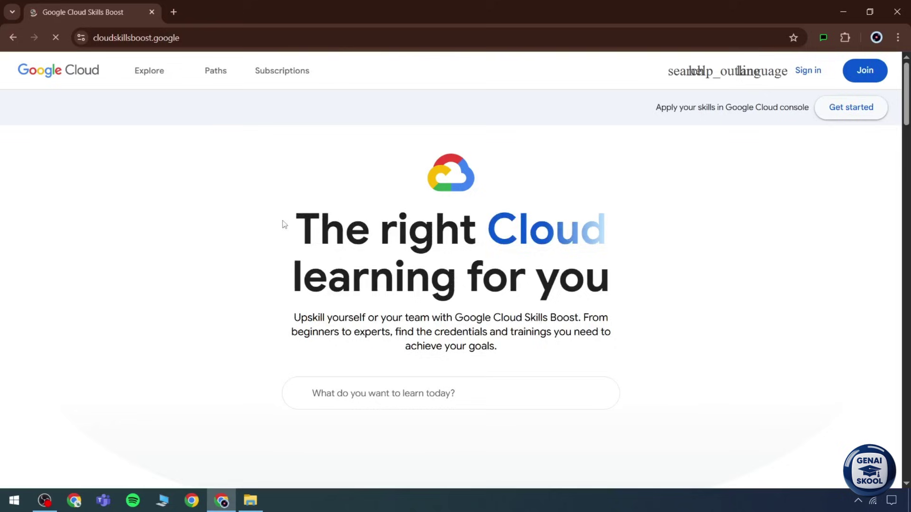
Read the Skills Boost homepage, highlighting its main heading
left_click_drag(284, 224, 614, 292)
left_click(617, 285)
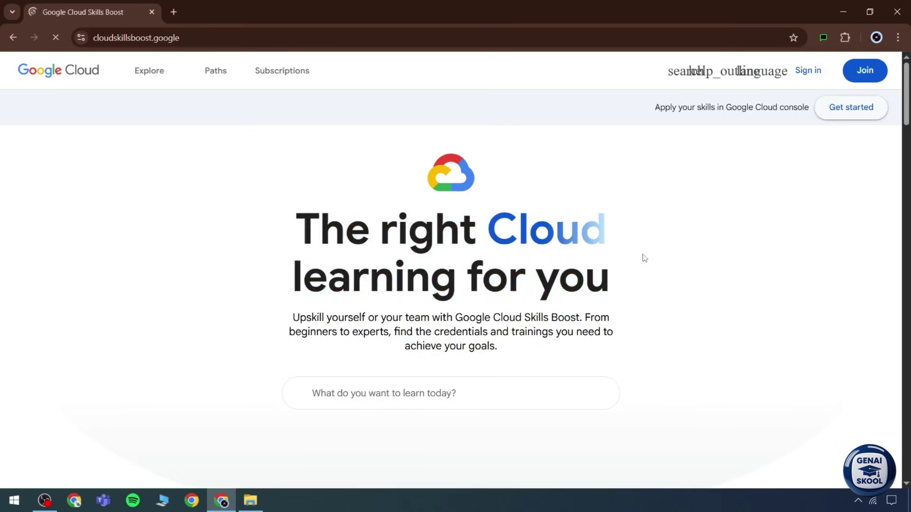
scroll(512, 270, "down", 9)
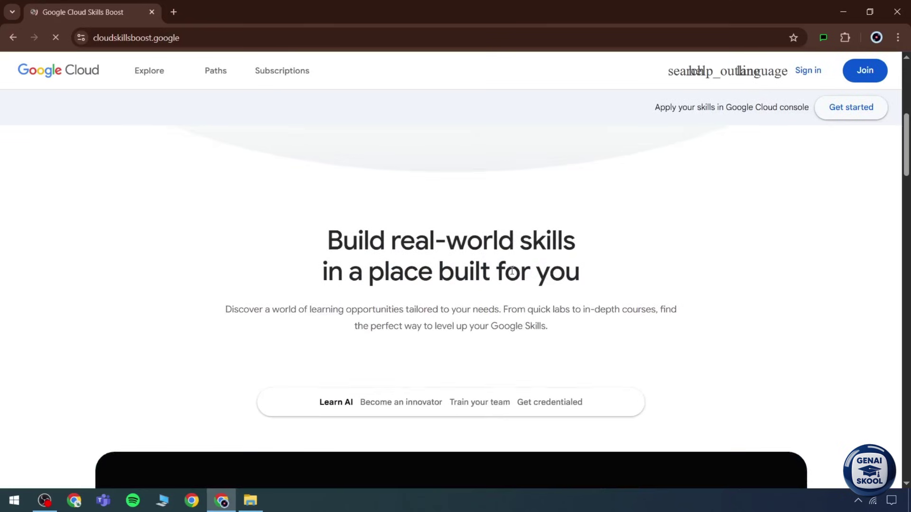
scroll(512, 274, "up", 2)
scroll(513, 275, "up", 3)
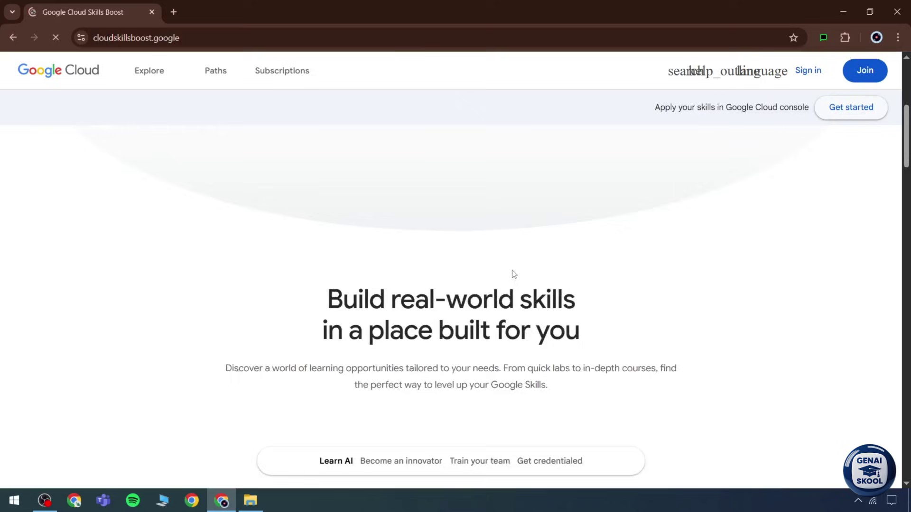
scroll(513, 274, "up", 4)
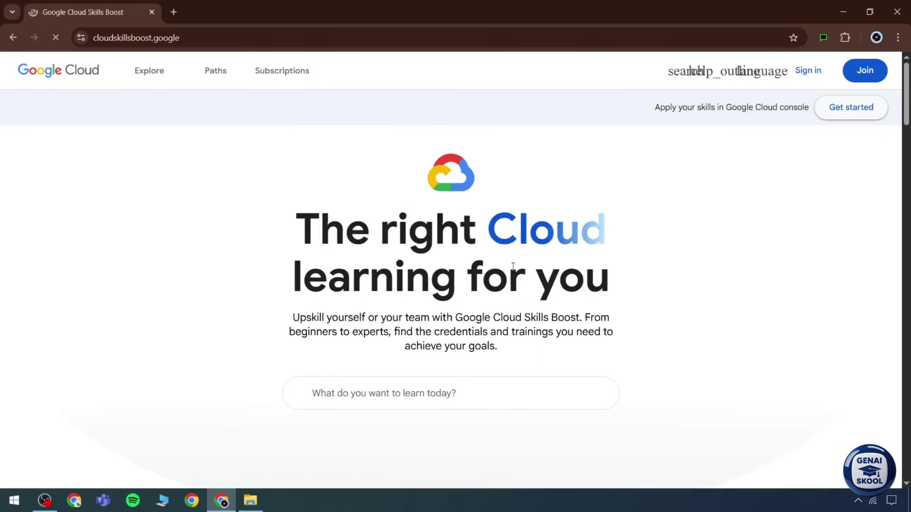
Open the learning catalog and continue signing in with the suggested Google account
left_click(150, 70)
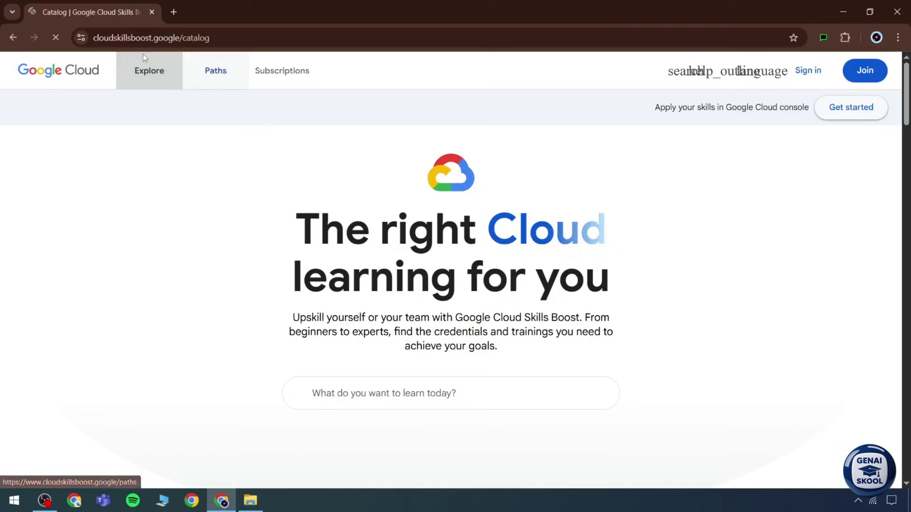
scroll(390, 220, "down", 11)
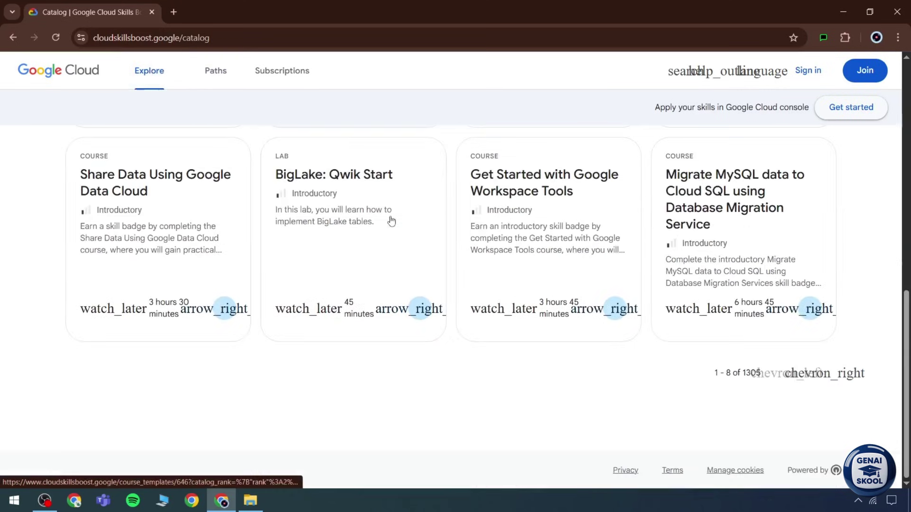
scroll(492, 241, "up", 11)
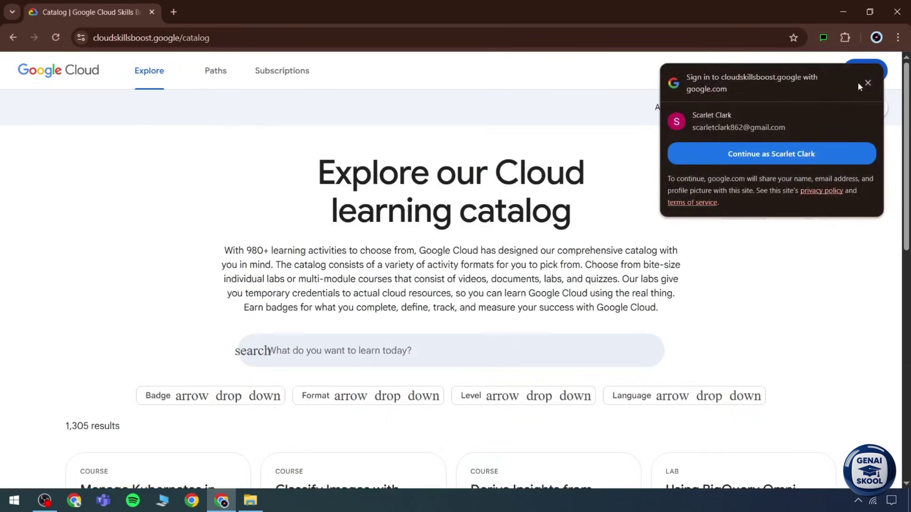
left_click(785, 156)
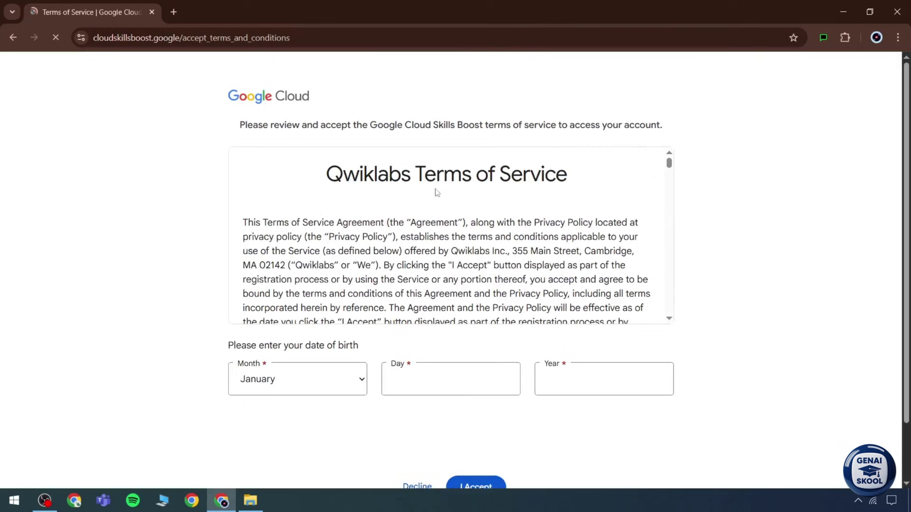
Enter birth date January 12, 2000, tick I'm not a robot, and accept the terms
scroll(407, 233, "down", 5)
scroll(421, 219, "up", 5)
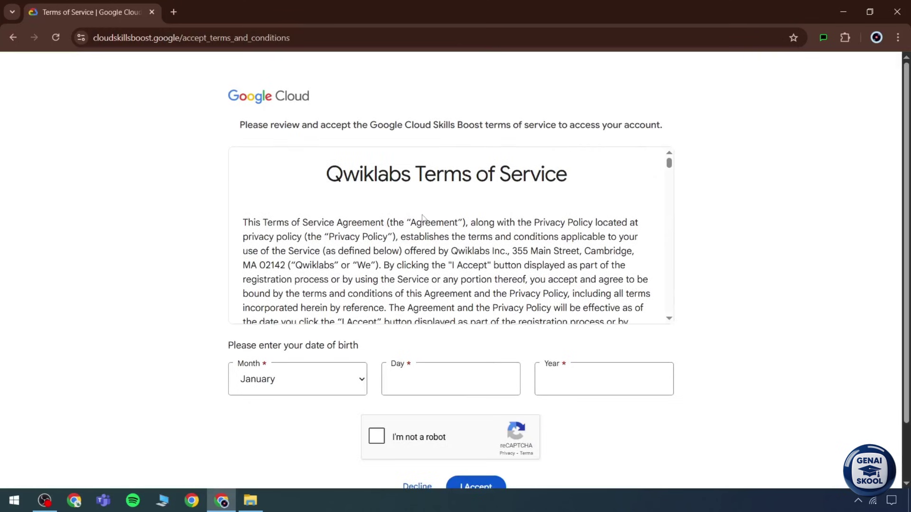
scroll(368, 210, "down", 4)
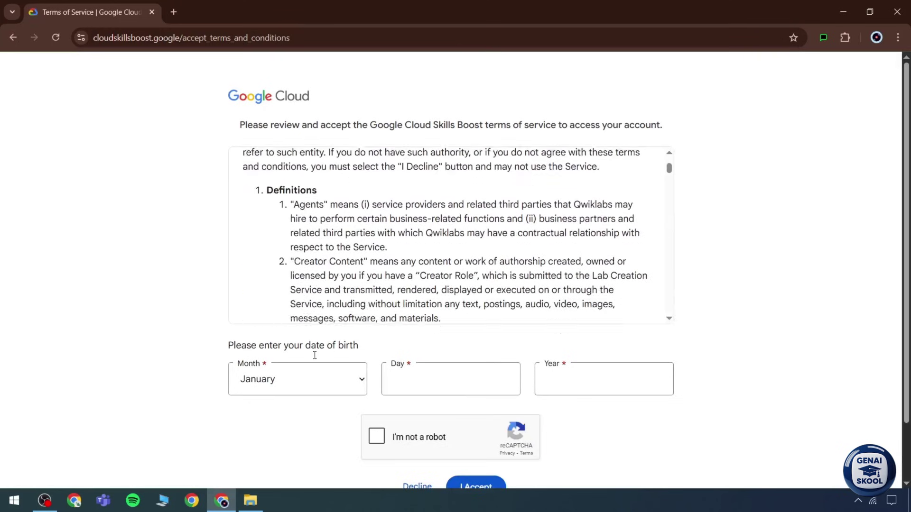
left_click(306, 376)
left_click(405, 380)
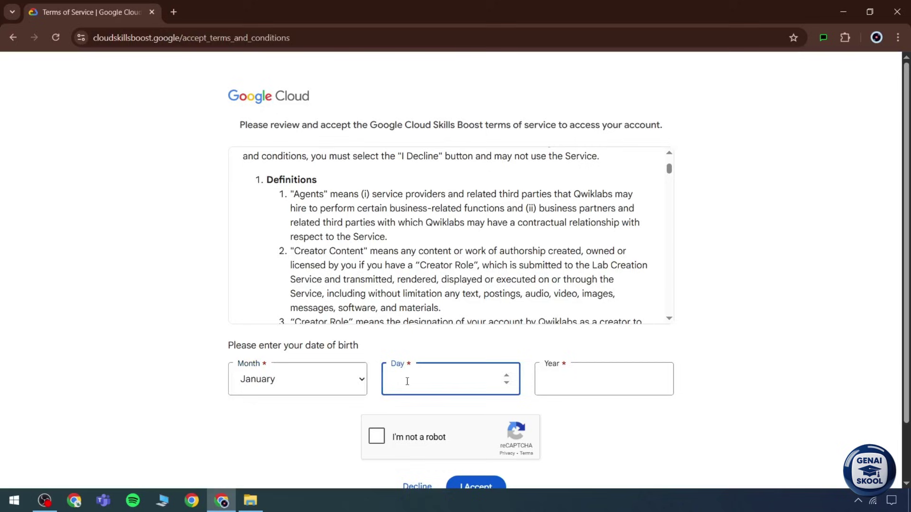
left_click(554, 381)
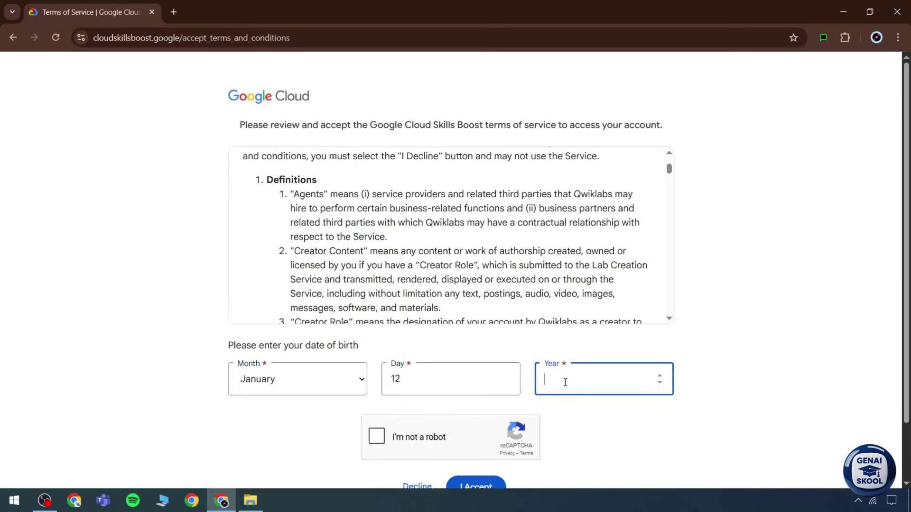
type("2000")
left_click(376, 436)
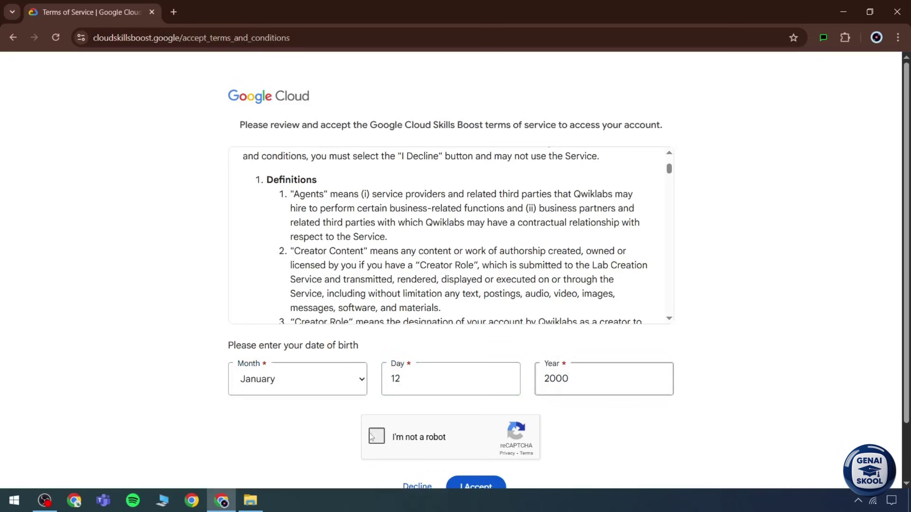
scroll(531, 407, "down", 1)
left_click(472, 411)
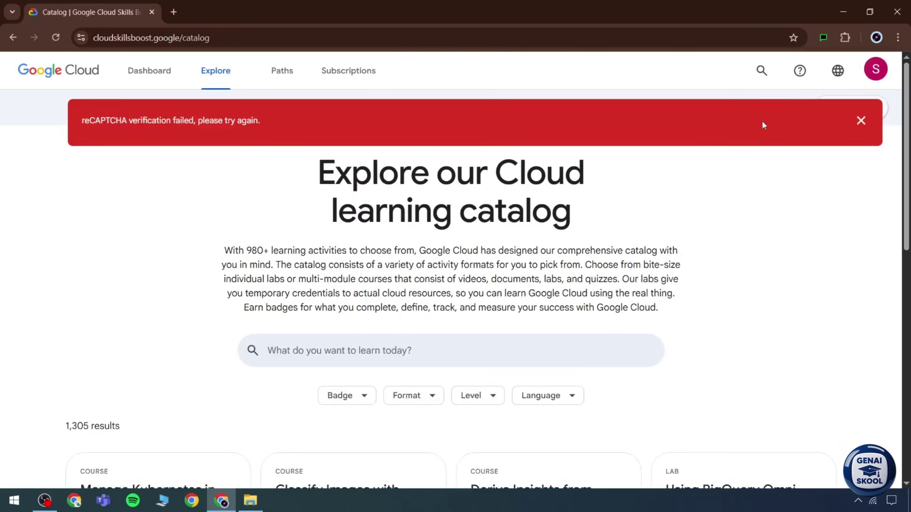
Dismiss the reCAPTCHA verification failed banner and browse the catalog
left_click(861, 121)
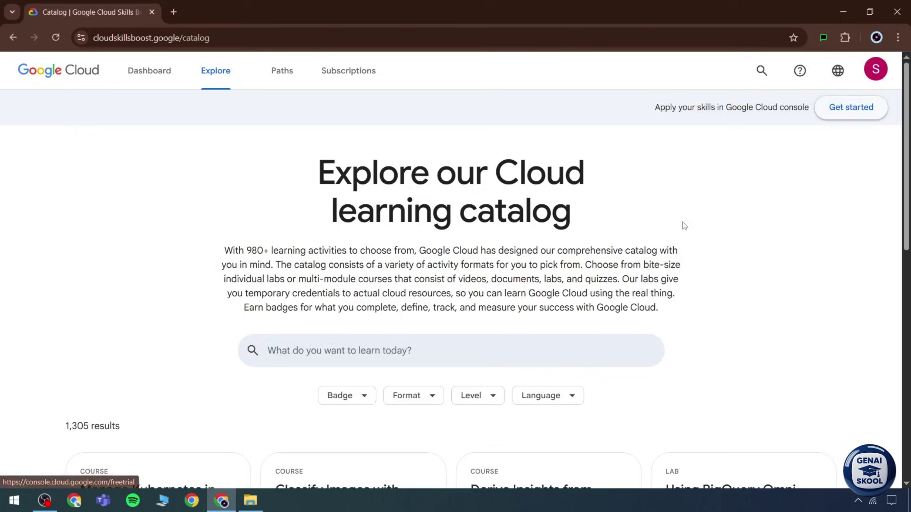
scroll(687, 212, "down", 8)
scroll(690, 214, "down", 2)
scroll(690, 214, "up", 5)
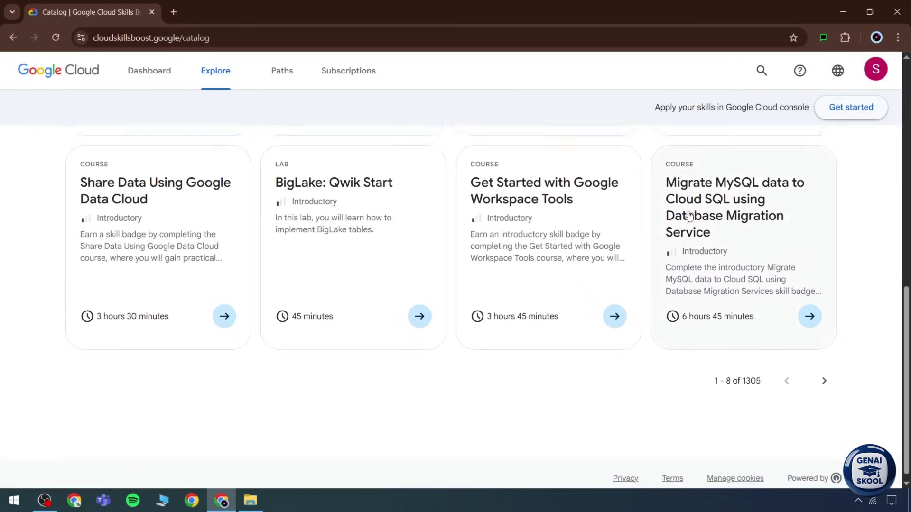
scroll(137, 223, "up", 1)
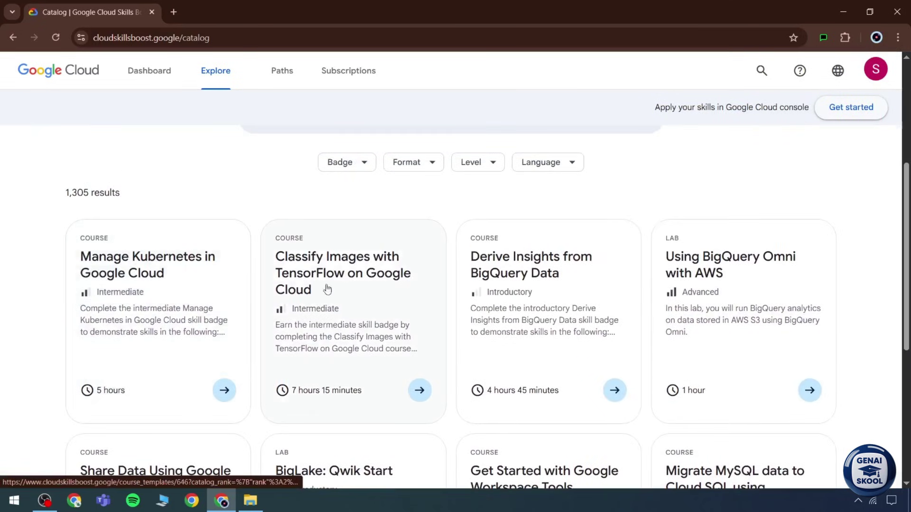
scroll(439, 278, "down", 1)
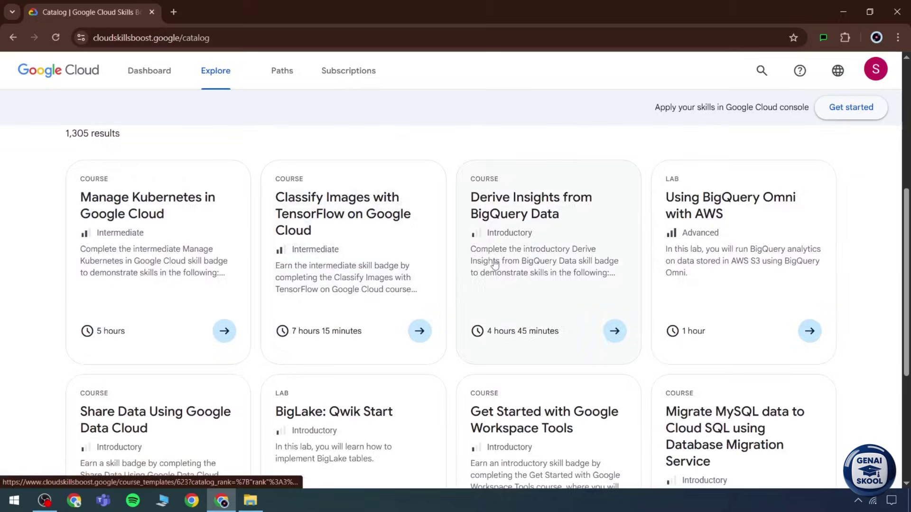
scroll(716, 298, "down", 5)
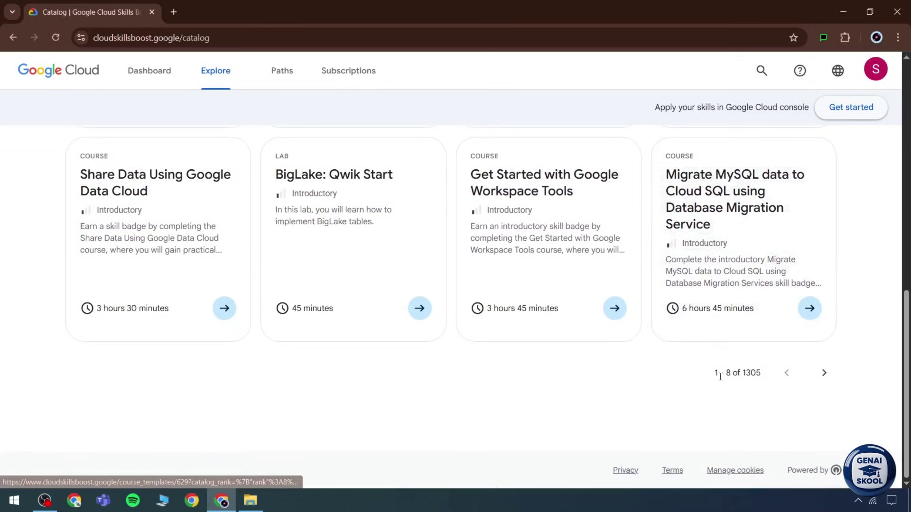
scroll(380, 351, "up", 10)
Search the catalog and open the A Tour of Google Cloud Hands-on Labs lab
left_click(380, 351)
type("sus")
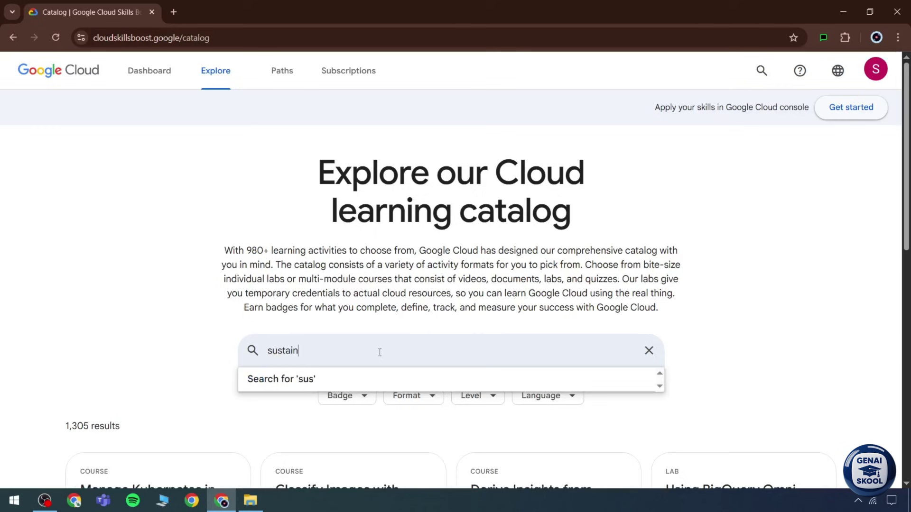
type("tain")
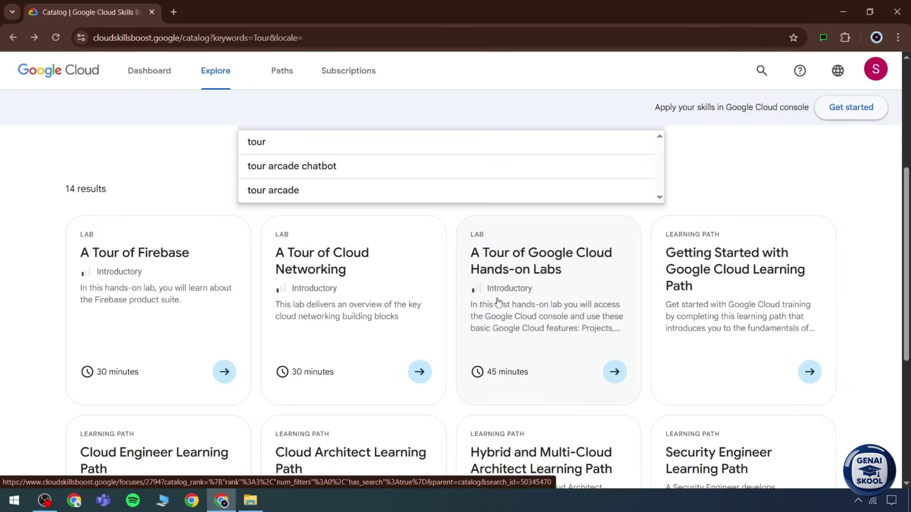
left_click(498, 302)
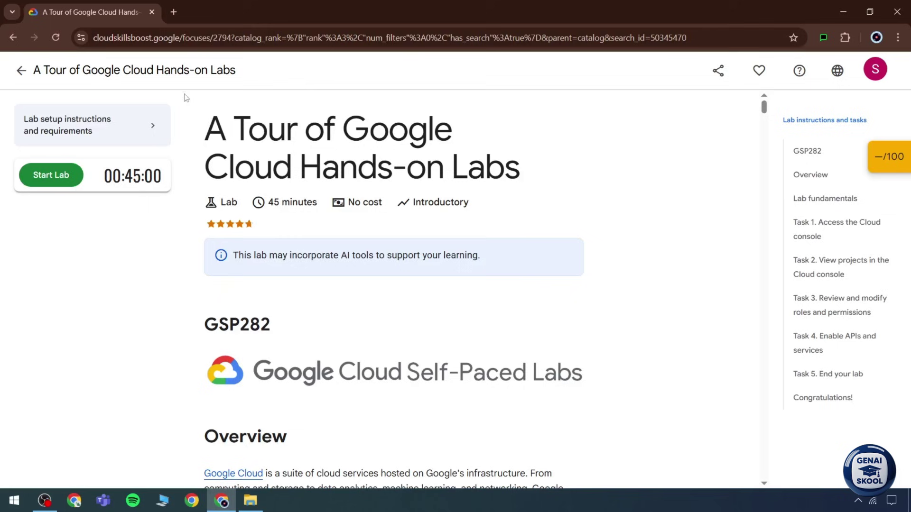
Read the GSP282 lab title, Overview and the common lab interface passage
left_click_drag(203, 129, 533, 179)
left_click(495, 228)
scroll(494, 227, "down", 6)
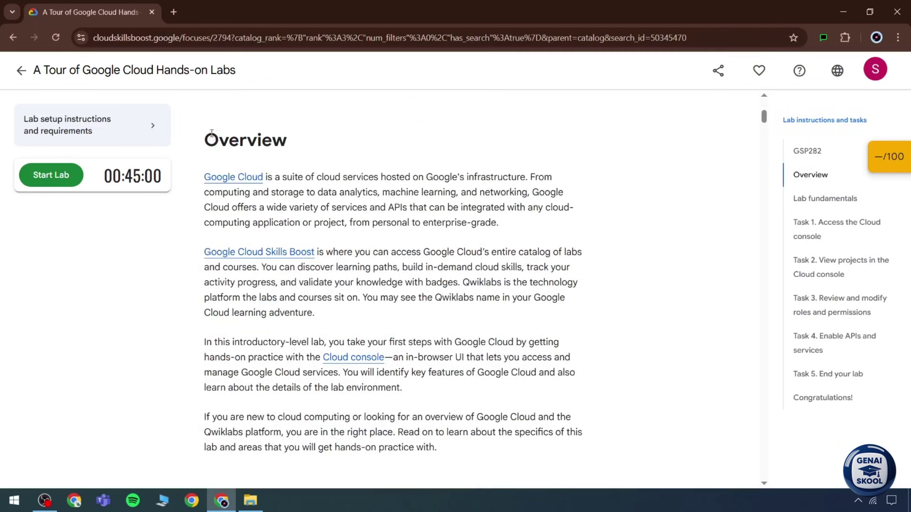
scroll(317, 198, "up", 6)
scroll(582, 252, "down", 20)
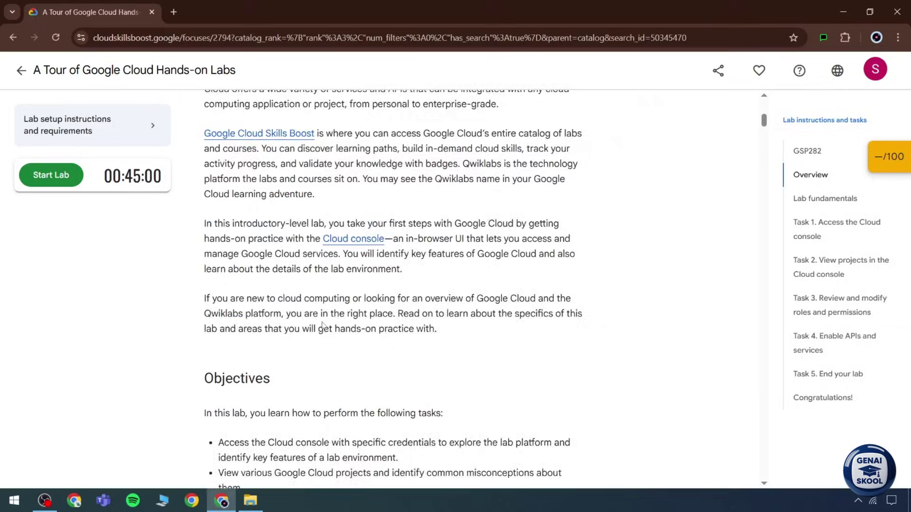
scroll(267, 295, "up", 1)
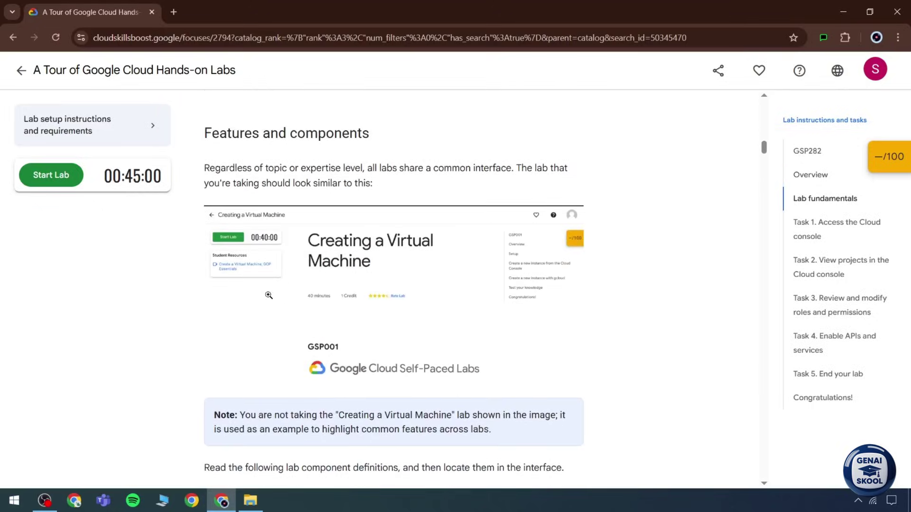
scroll(275, 288, "down", 9)
scroll(283, 291, "up", 6)
scroll(282, 291, "up", 3)
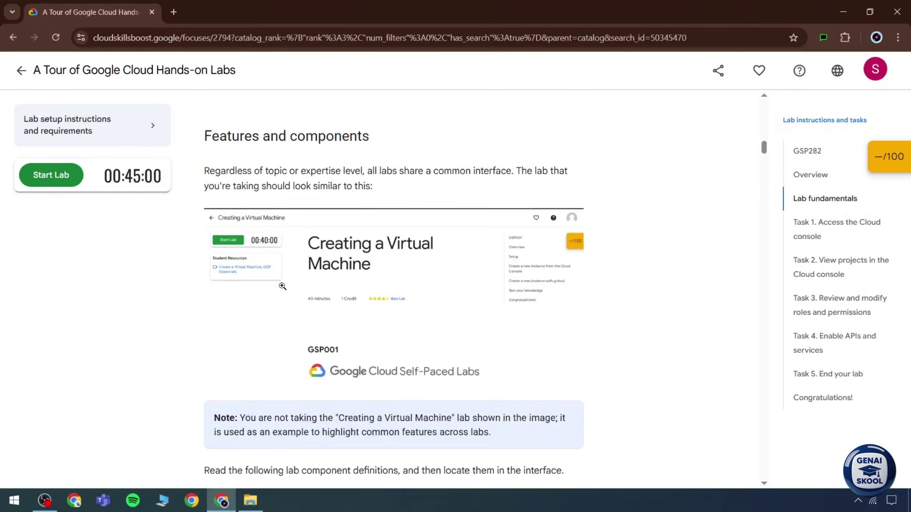
left_click_drag(203, 231, 370, 248)
left_click(397, 243)
scroll(395, 252, "down", 2)
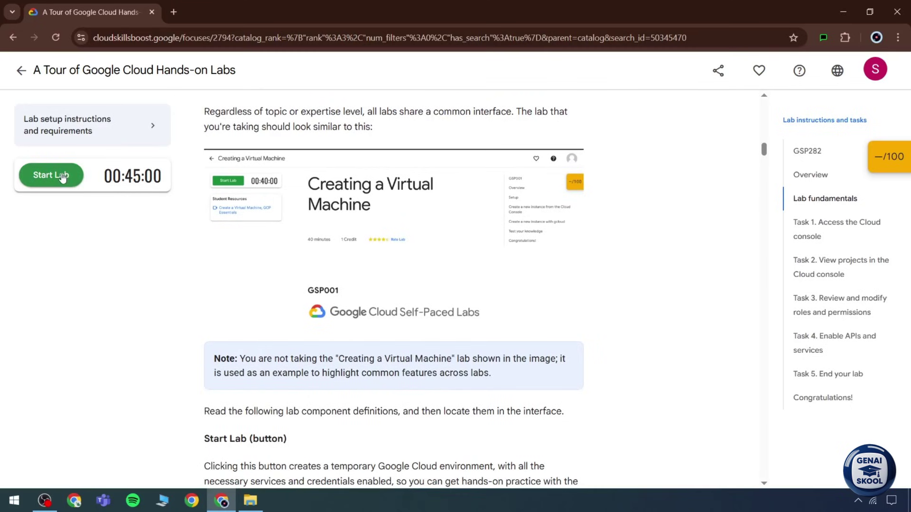
Start the GSP282 lab, passing the stairs image reCAPTCHA, so temporary credentials appear
left_click(153, 125)
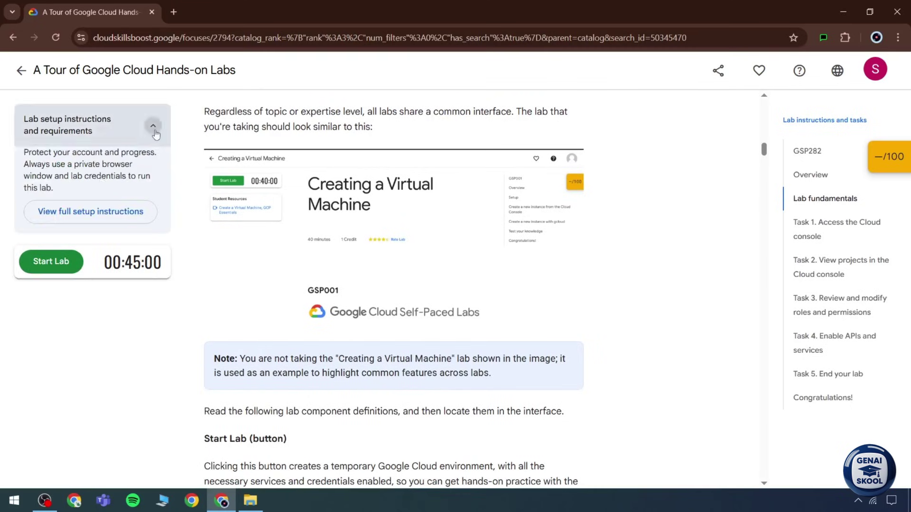
left_click(45, 265)
left_click(39, 297)
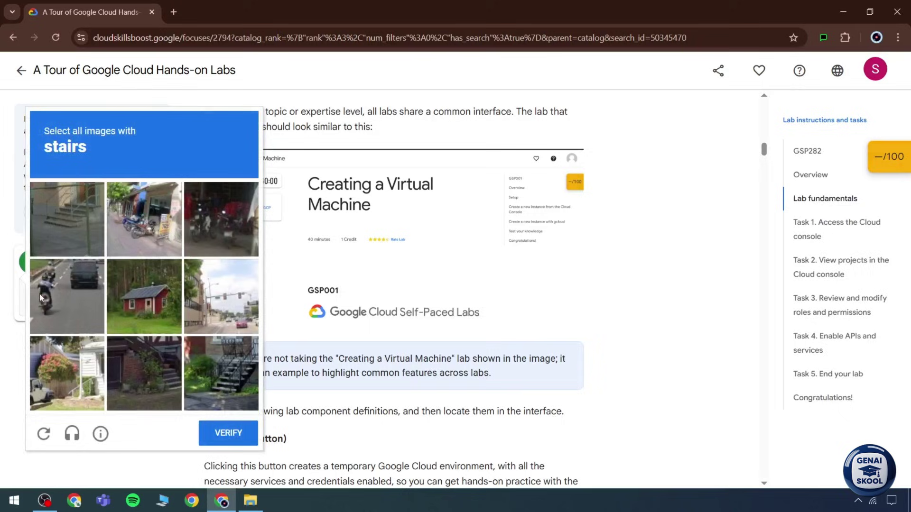
left_click(66, 219)
left_click(201, 362)
left_click(135, 386)
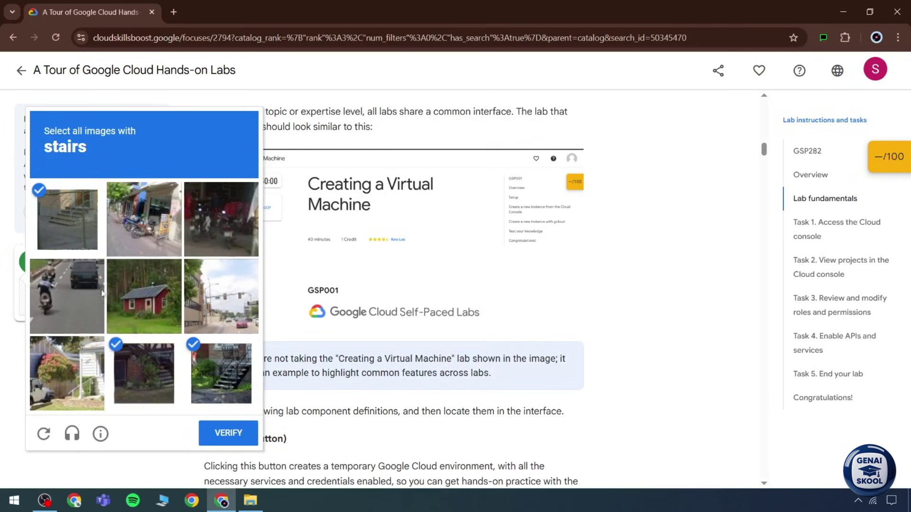
left_click(90, 380)
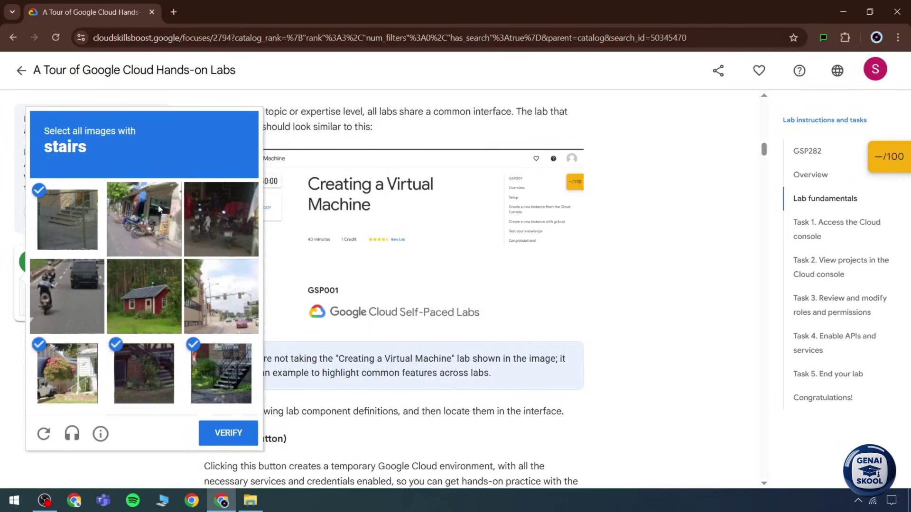
left_click(209, 434)
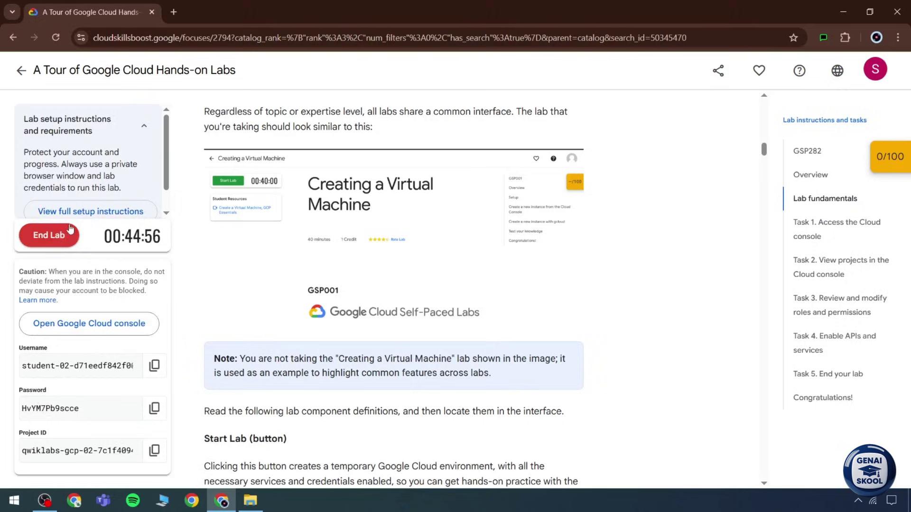
scroll(97, 181, "down", 1)
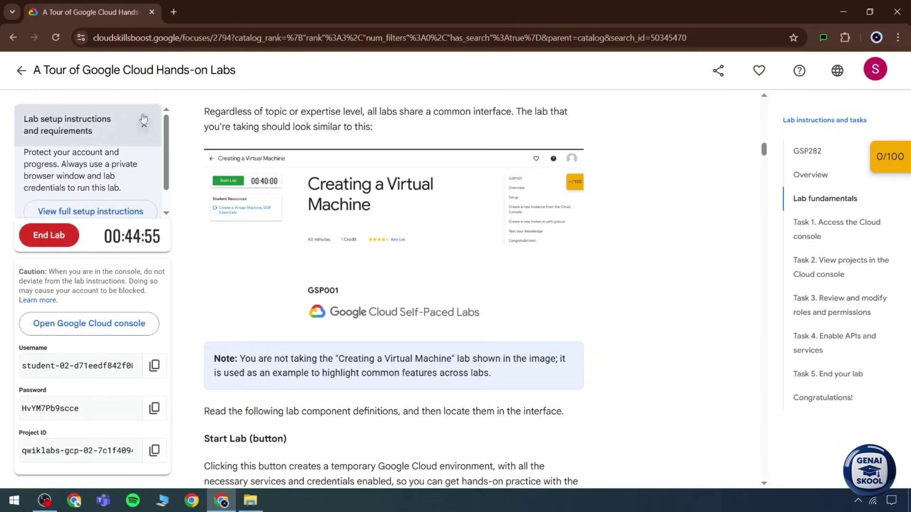
Open the Cloud console sign-in beside the lab page, zoomed out to show the credentials
left_click(144, 120)
right_click(100, 267)
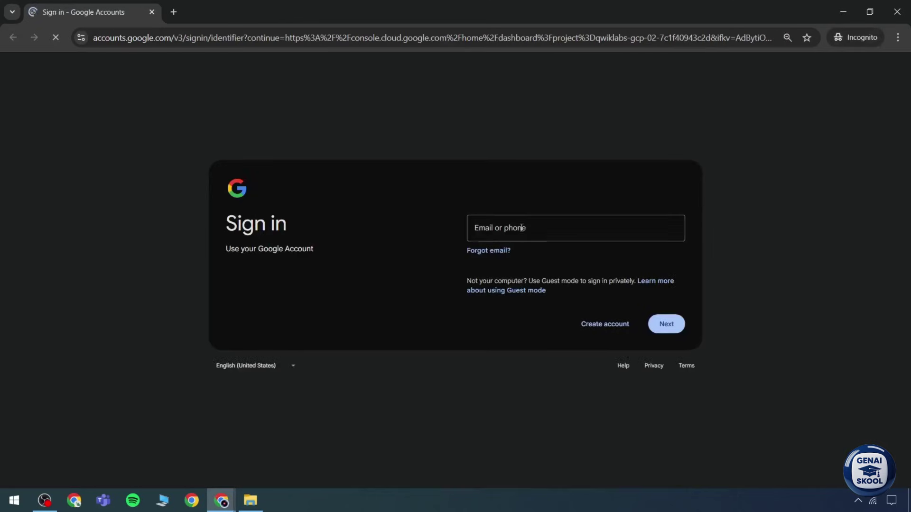
left_click(522, 228)
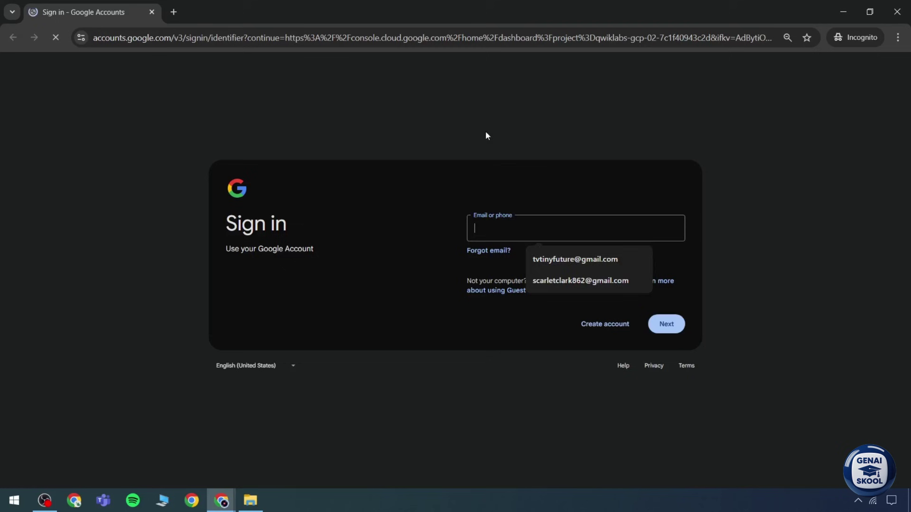
left_click_drag(496, 20, 909, 85)
left_click(127, 192)
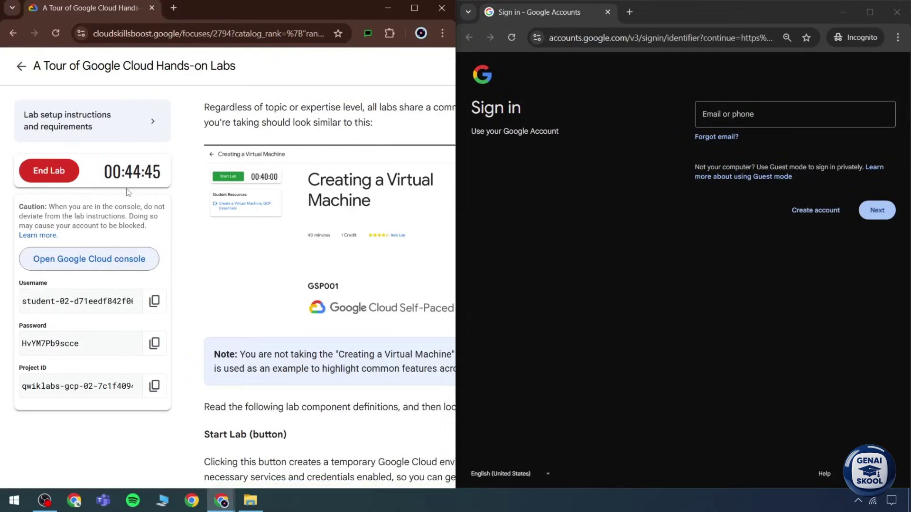
key("ctrl+minus")
key("ctrl+minus")
key("ctrl+minus")
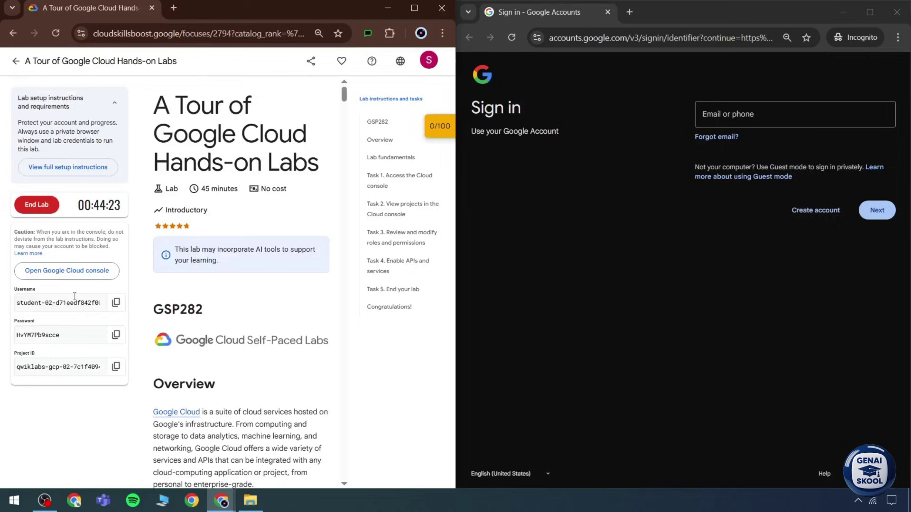
Sign in with the copied lab username and the lab password
left_click(116, 302)
left_click(709, 121)
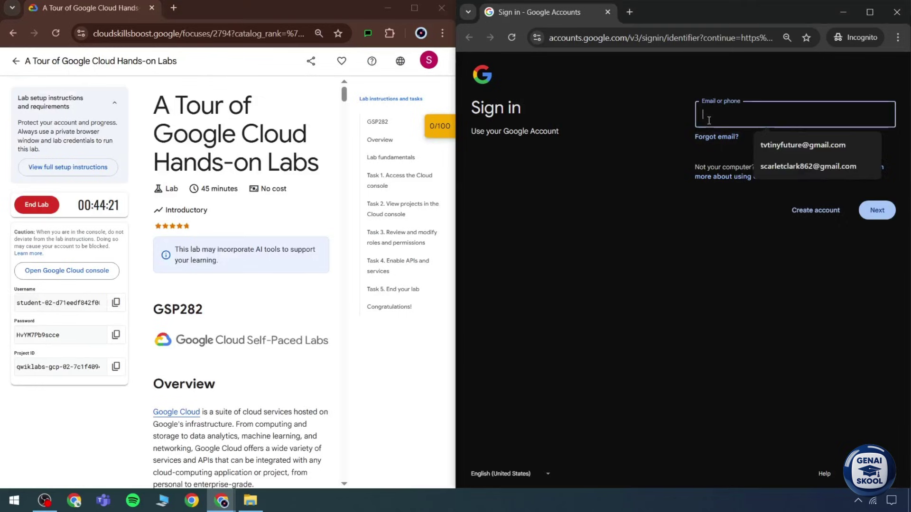
key("ctrl+v")
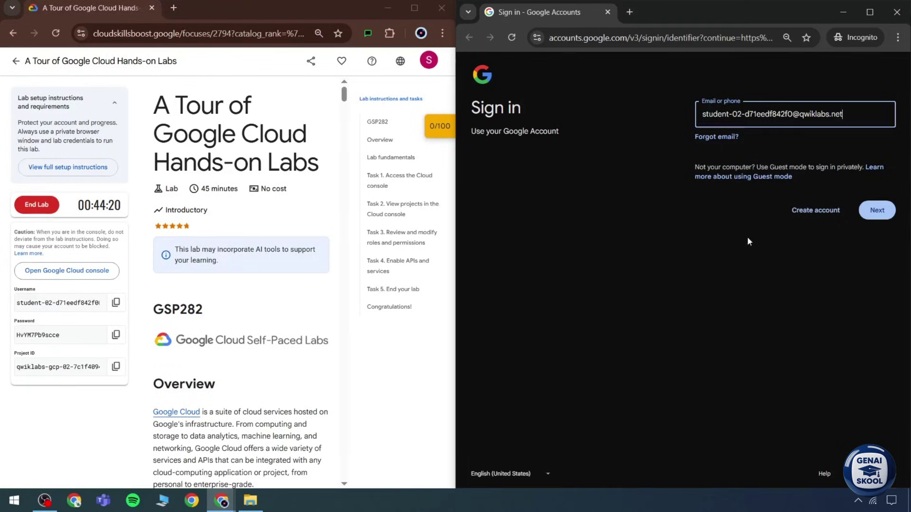
left_click(880, 209)
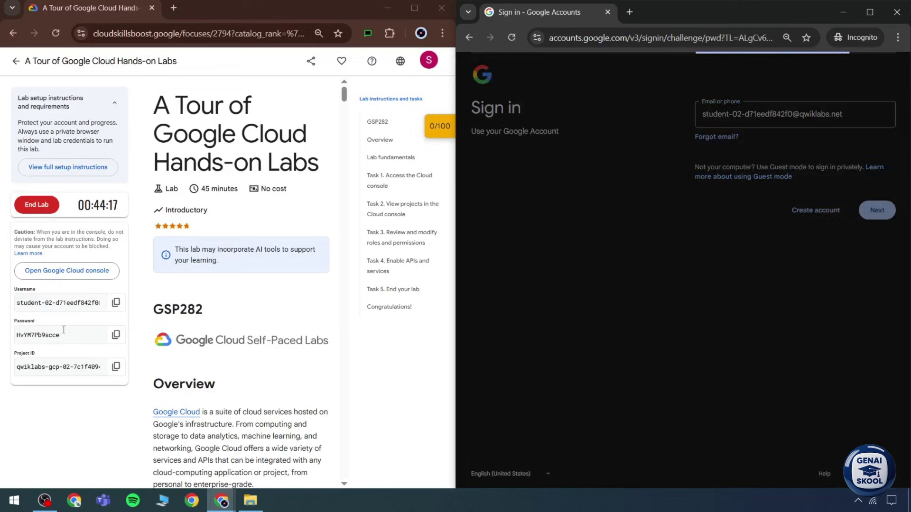
left_click(724, 134)
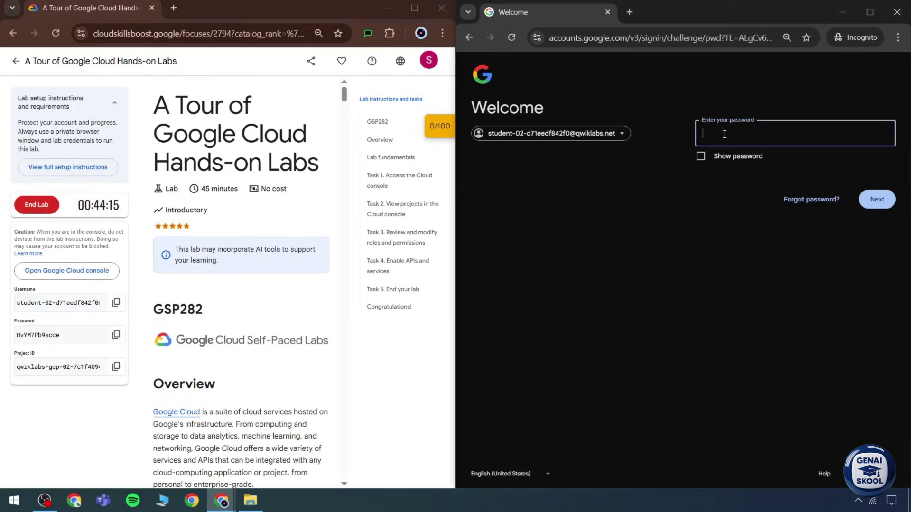
left_click(877, 204)
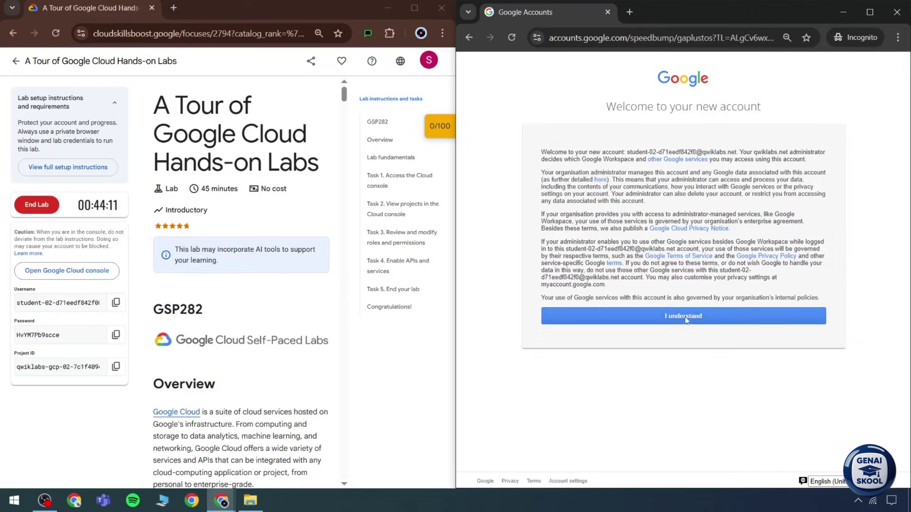
triple_click(612, 109)
Accept the new-account notice and agree to the Google Cloud Terms of Service
left_click(673, 316)
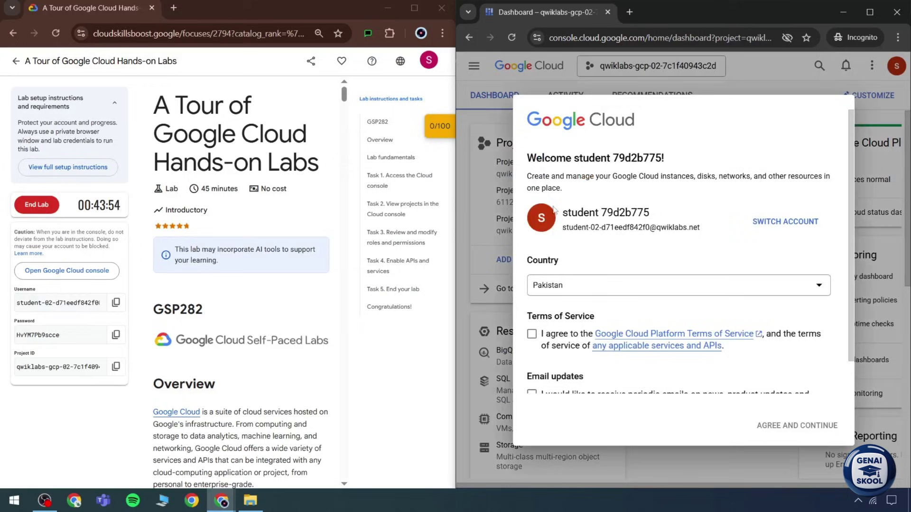
scroll(560, 213, "down", 1)
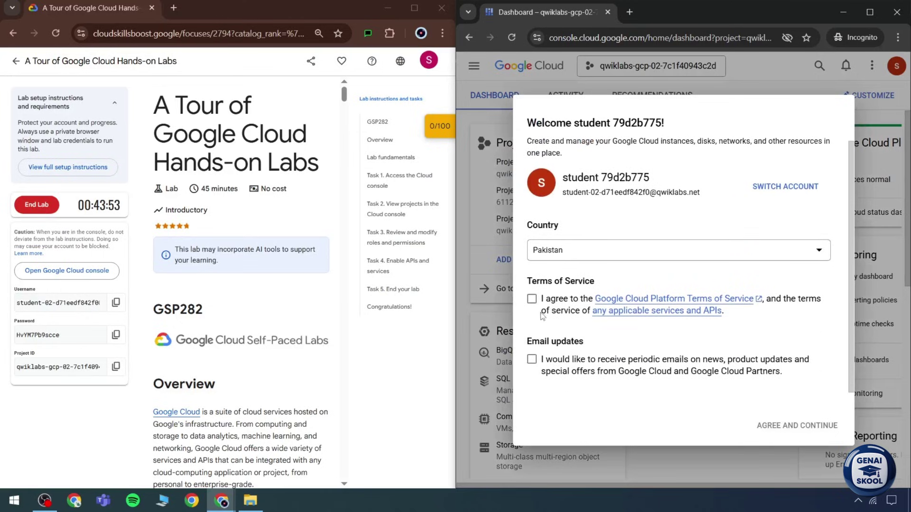
left_click(538, 304)
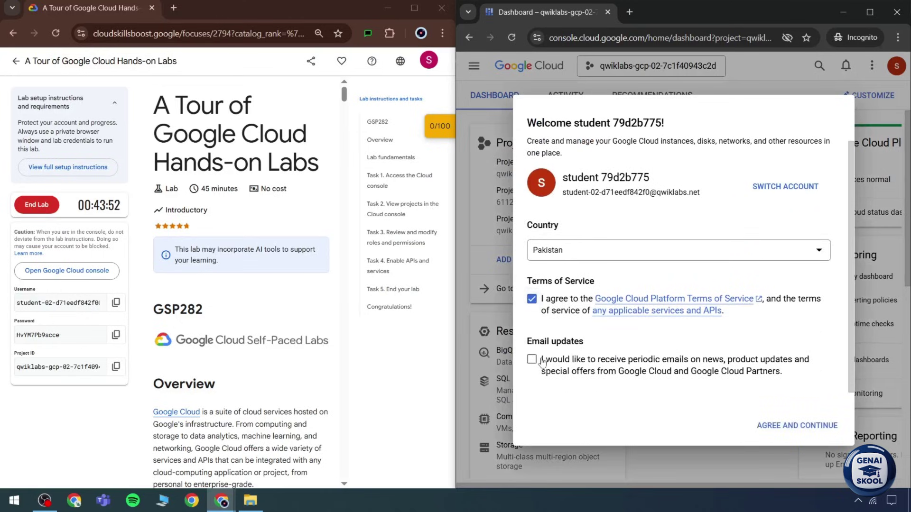
left_click(791, 426)
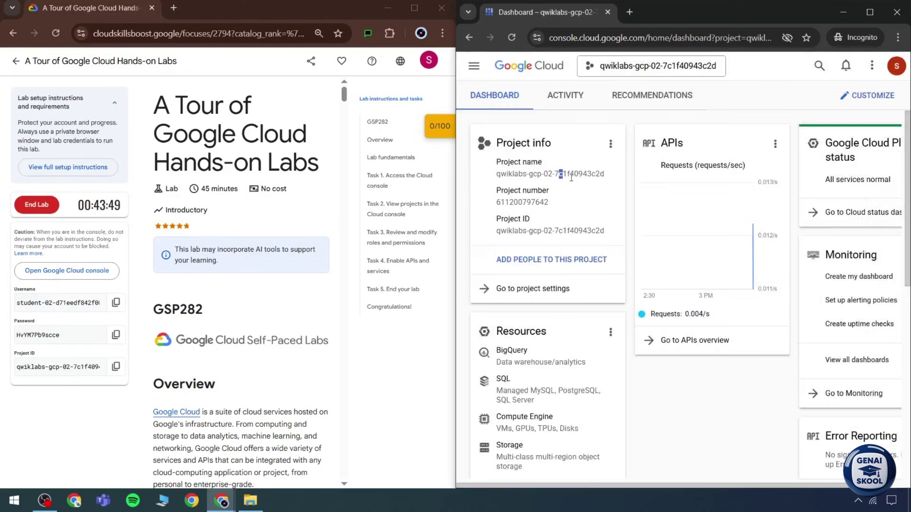
Highlight the project name, full Project ID and the lab's remaining time
left_click_drag(603, 179, 574, 194)
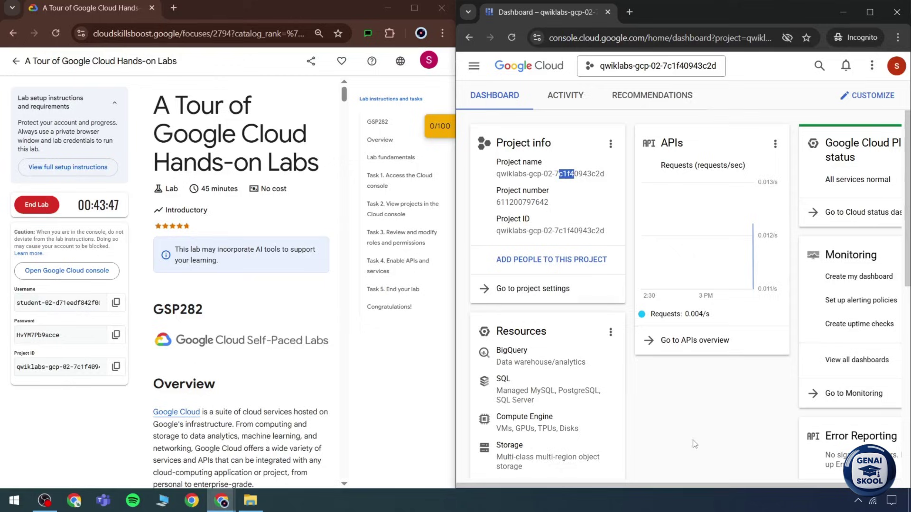
left_click_drag(517, 228, 608, 237)
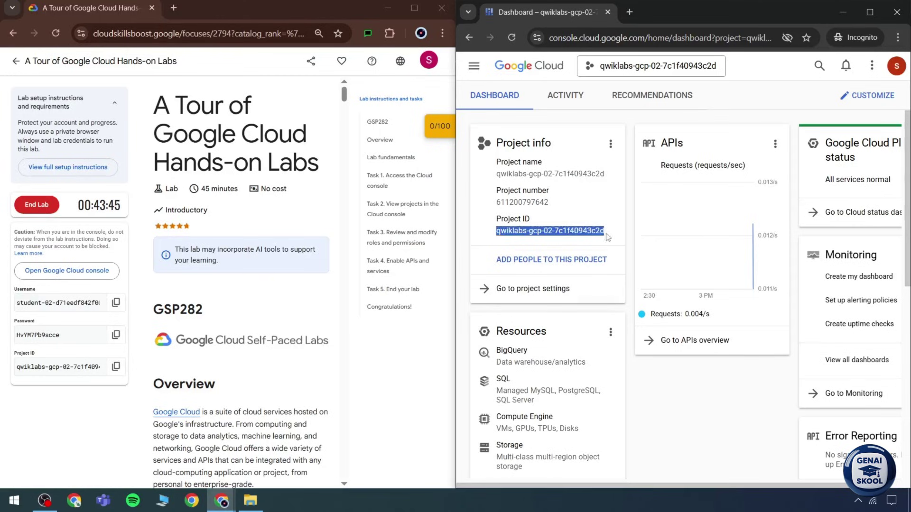
left_click_drag(79, 205, 121, 206)
left_click(137, 217)
left_click(654, 396)
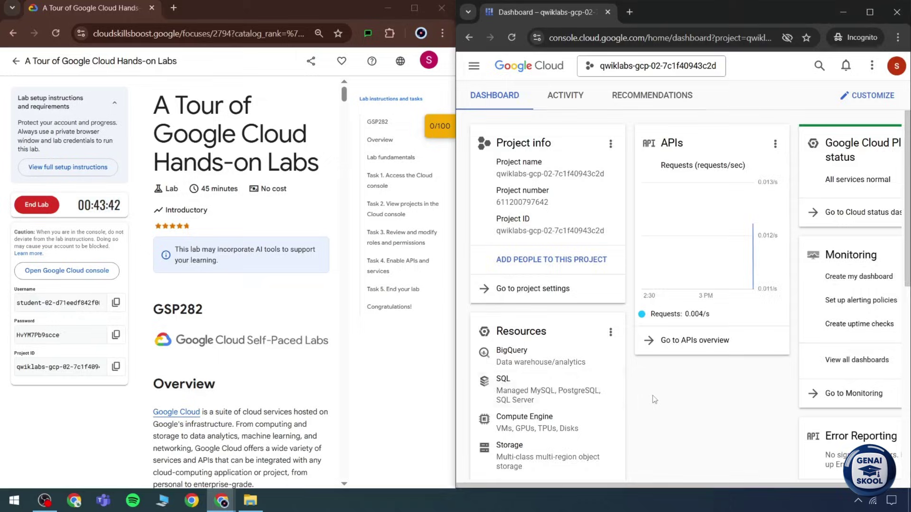
Search Google for 'google ai labs' in the new tab to find Google AI Studio
scroll(654, 396, "down", 5)
left_click(629, 12)
type("goo")
key("BackSpace")
key("BackSpace")
key("BackSpace")
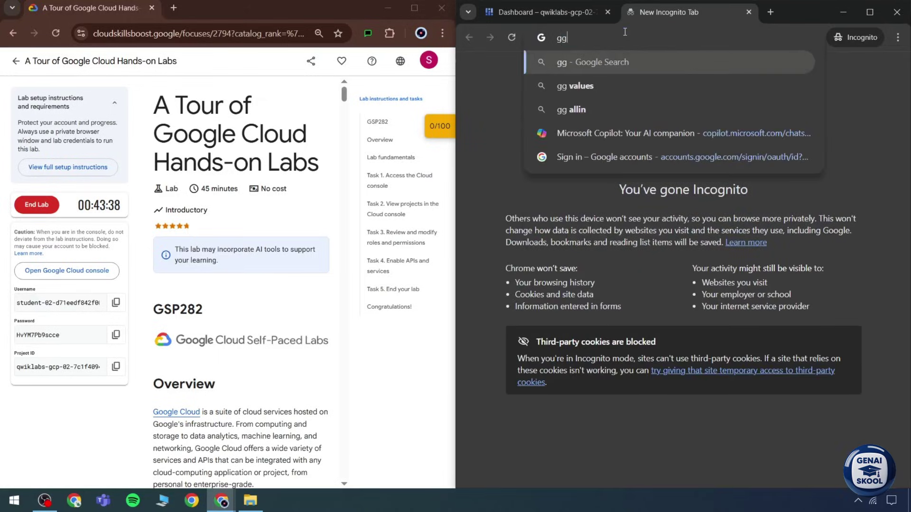
type("oogle ai")
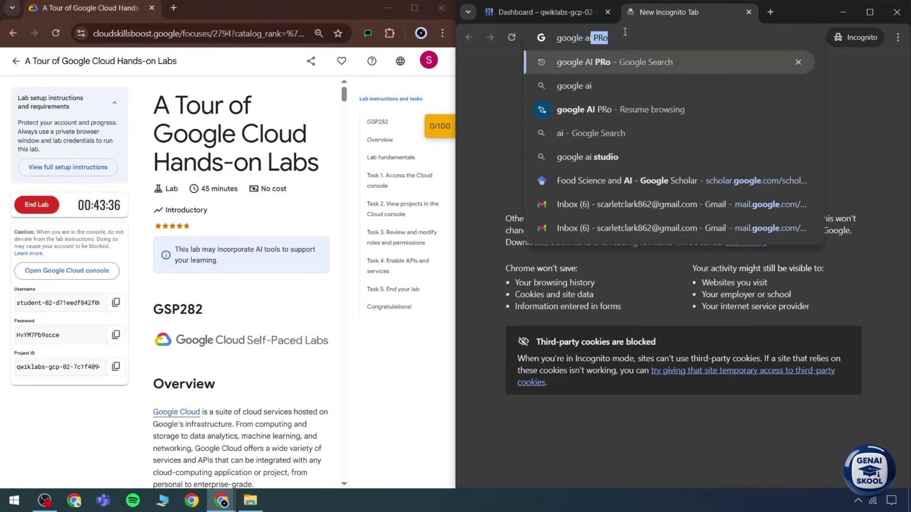
type(" labs")
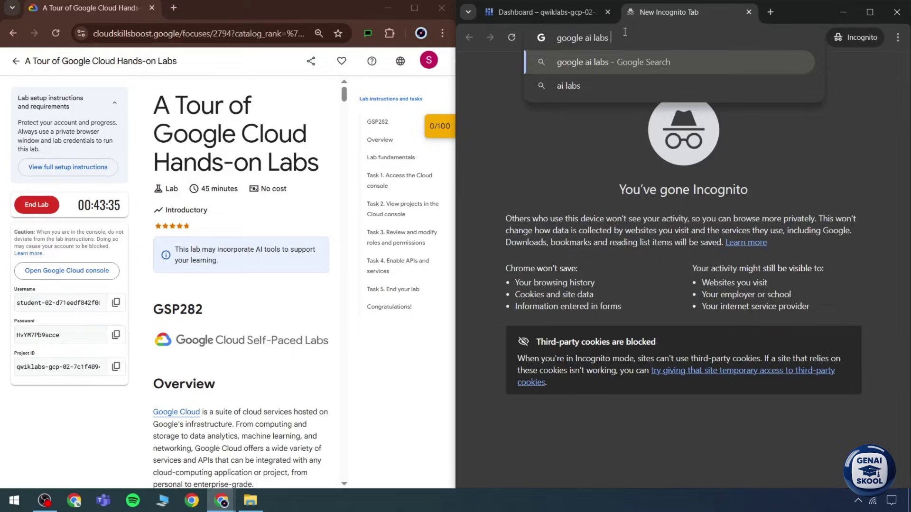
key("Return")
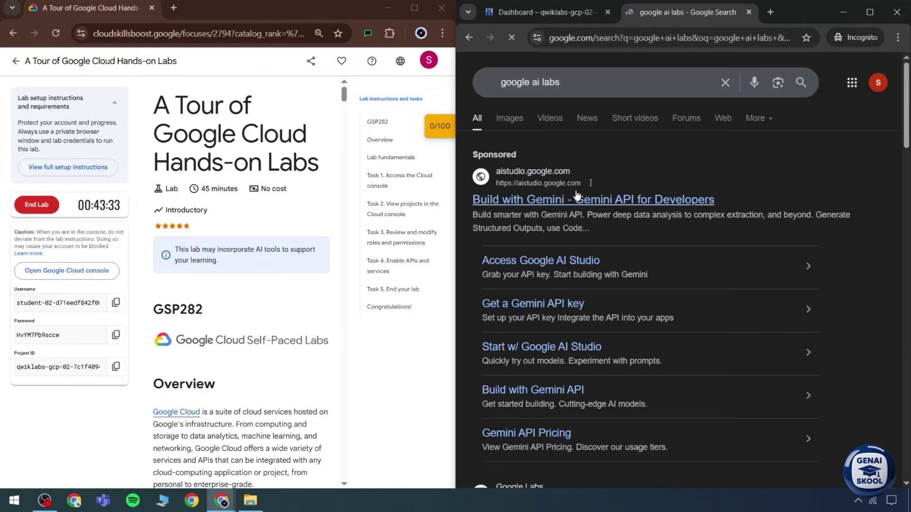
scroll(569, 231, "down", 6)
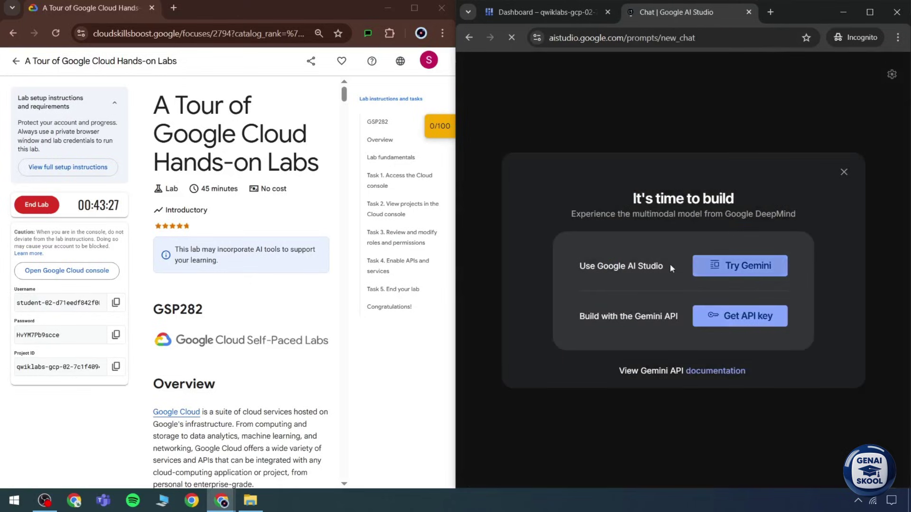
Dismiss AI Studio's 'It's time to build' dialog, accept the terms, and maximize the window
left_click_drag(633, 198, 739, 197)
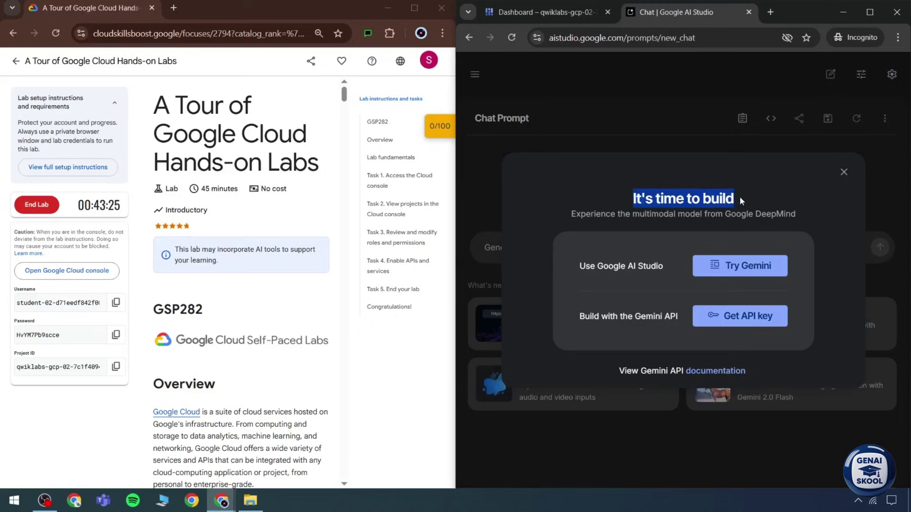
left_click(739, 196)
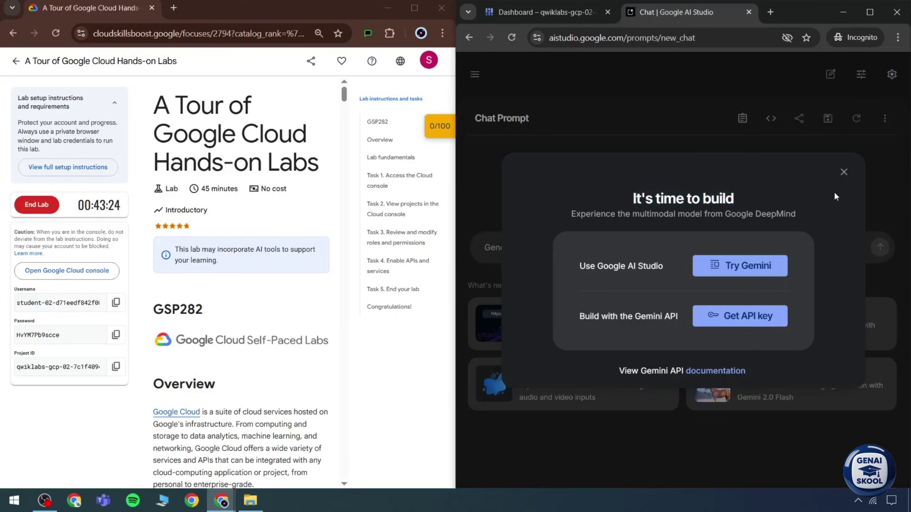
left_click(841, 174)
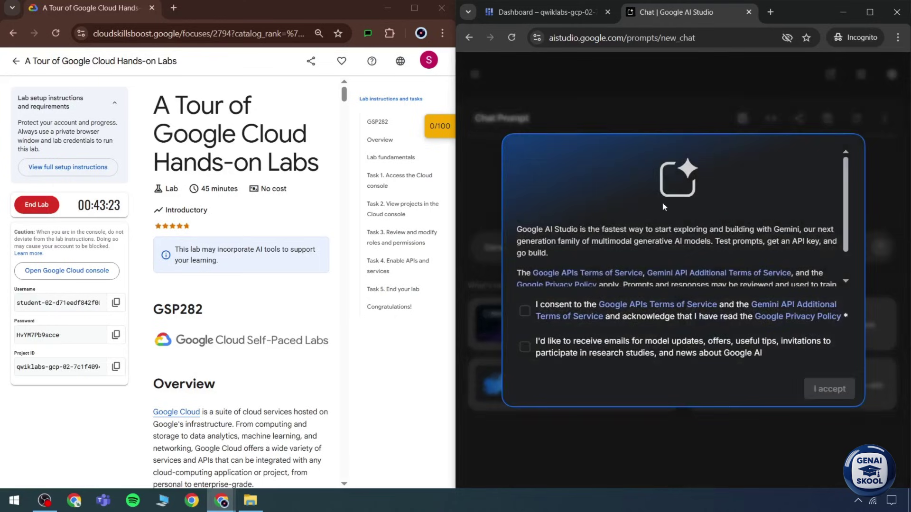
left_click(526, 311)
left_click(823, 389)
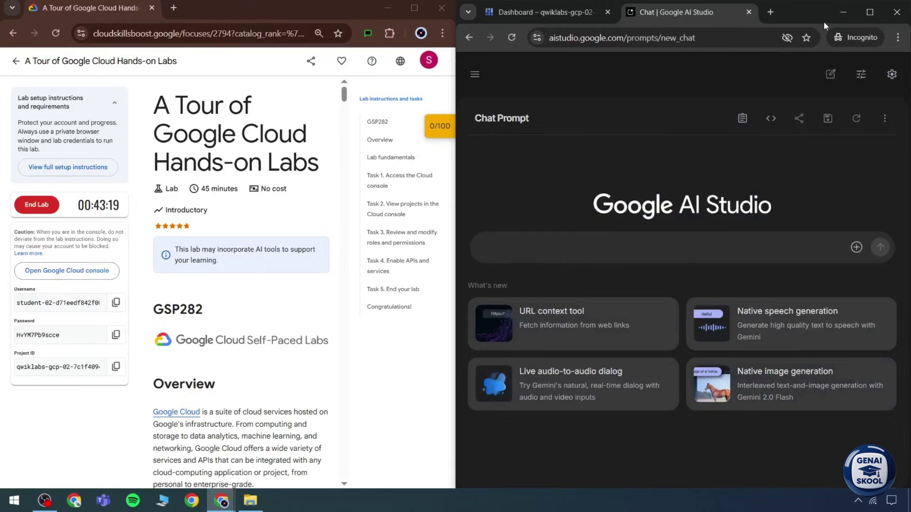
left_click(864, 11)
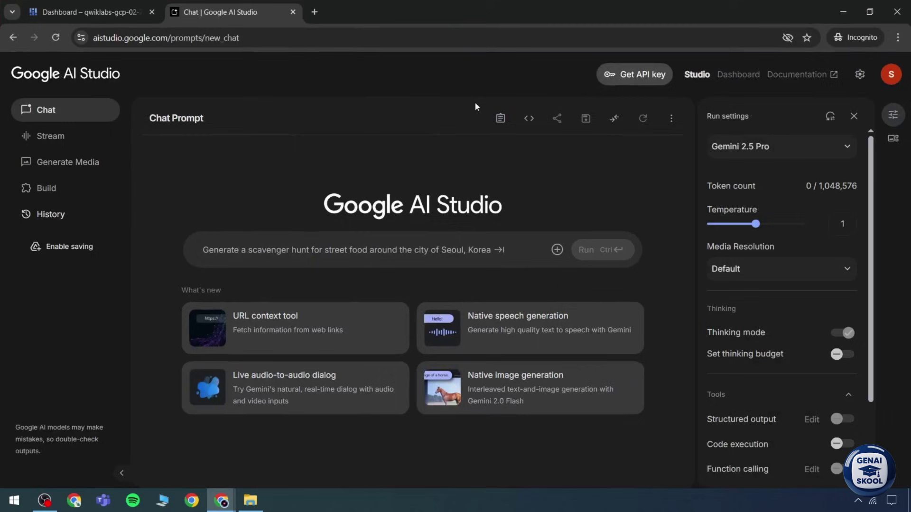
Try Gemini 2.5 Flash as the chat model, then switch back to Gemini 2.5 Pro
mouse_move(735, 145)
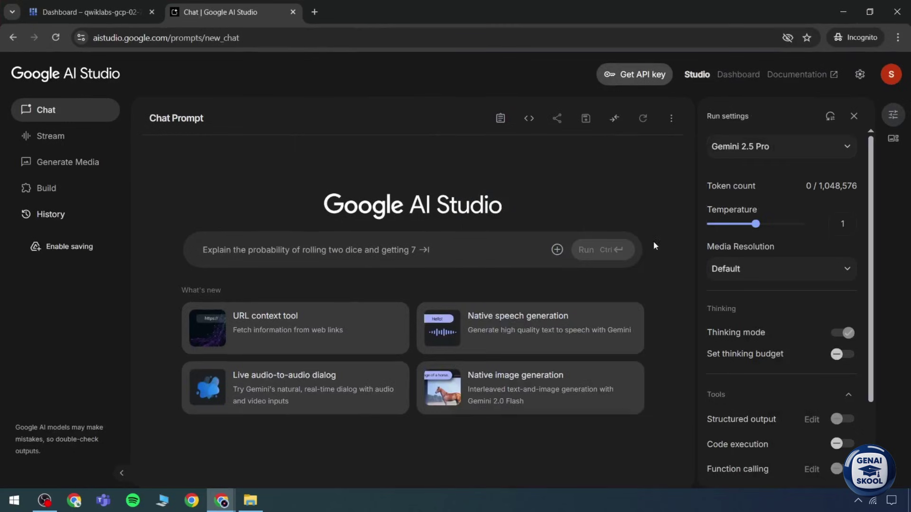
left_click(742, 147)
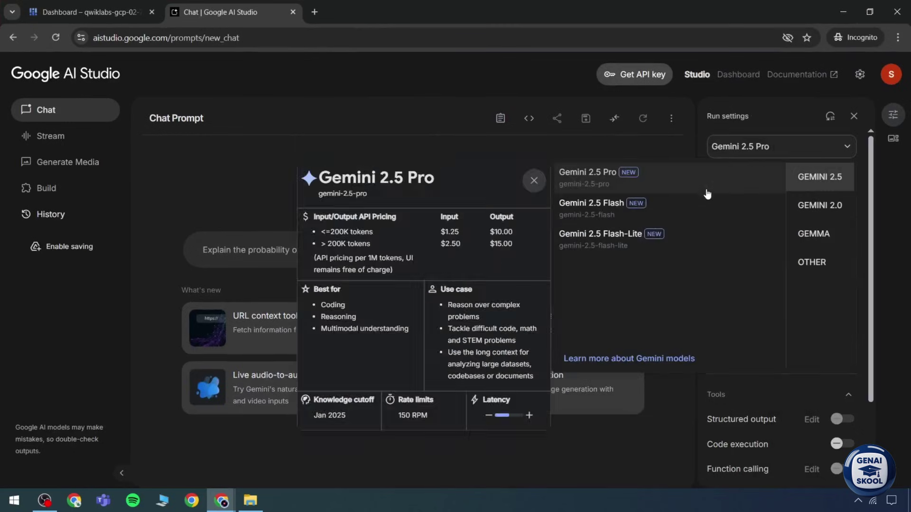
left_click(676, 211)
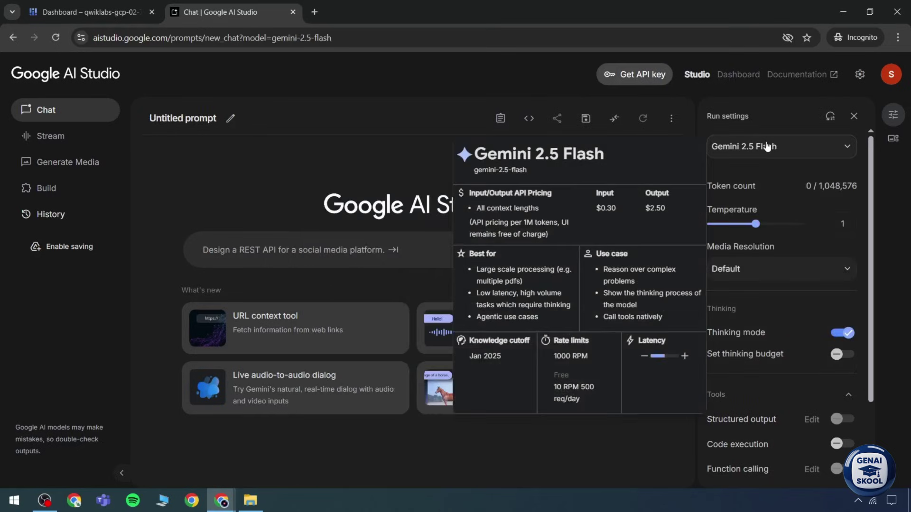
left_click(766, 146)
left_click(673, 182)
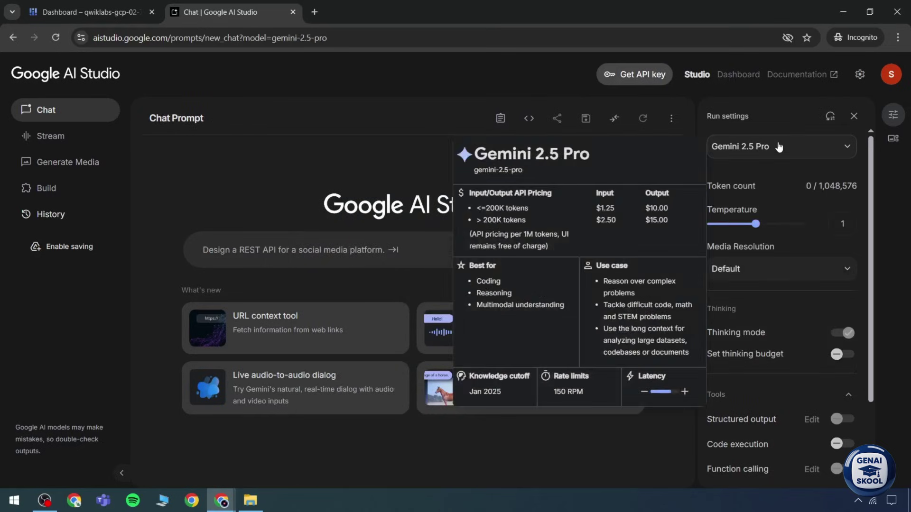
Switch the chat model to Gemini 2.5 Flash-Lite and browse the Gemini 2.0 models without changing
left_click(777, 142)
left_click(614, 234)
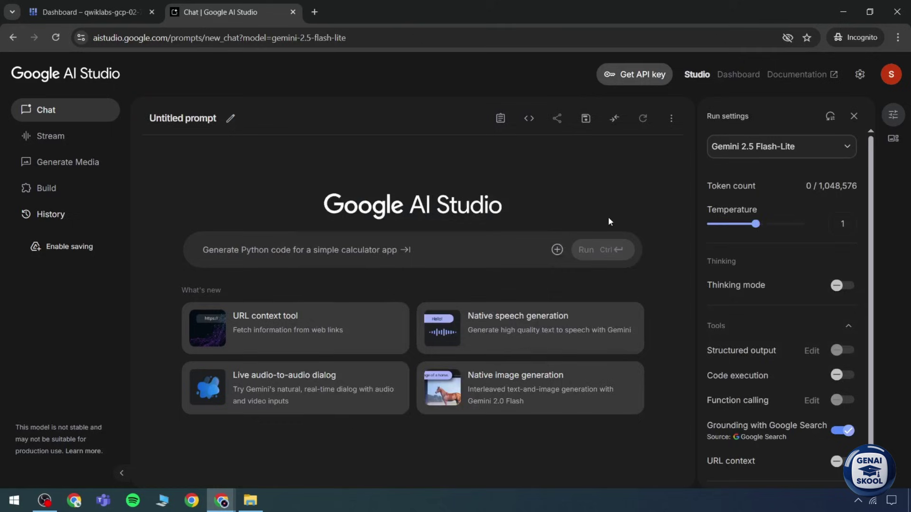
left_click(802, 142)
left_click(816, 204)
mouse_move(655, 206)
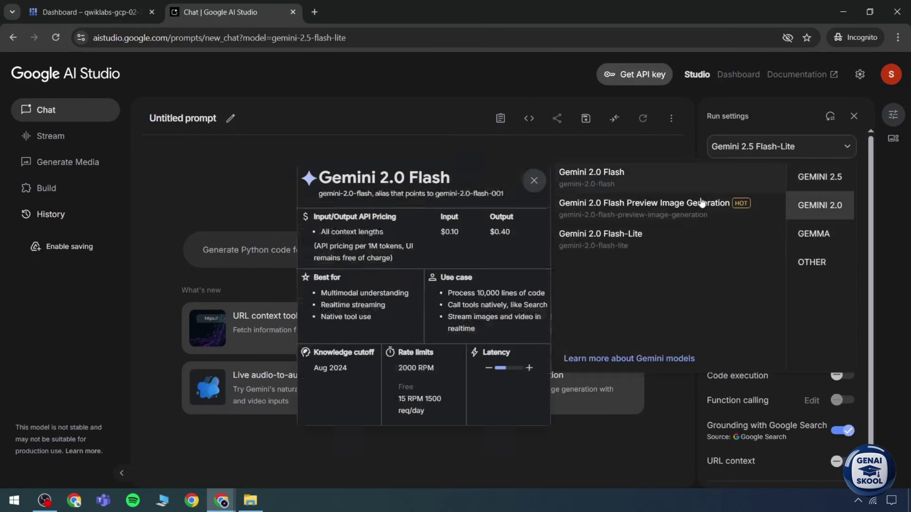
left_click(622, 134)
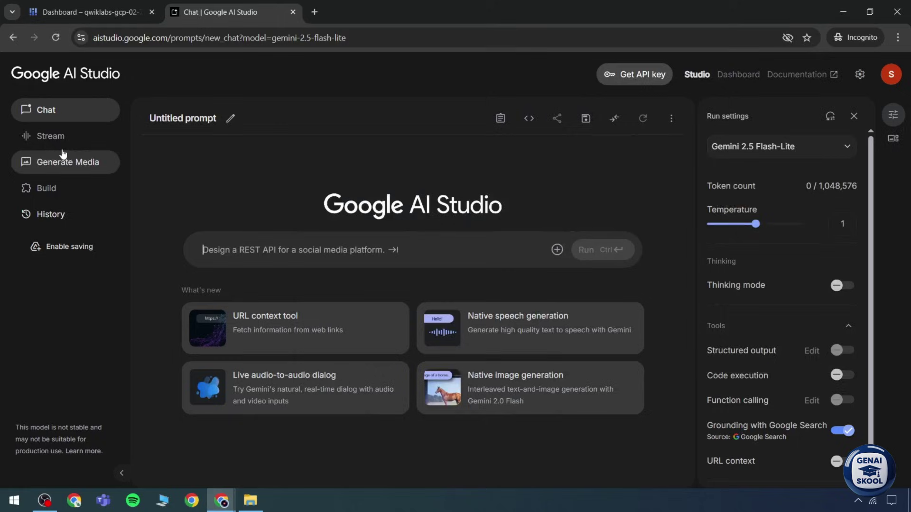
Visit the Veo video generation page, check its model versions, and decline Google Drive access
left_click(65, 174)
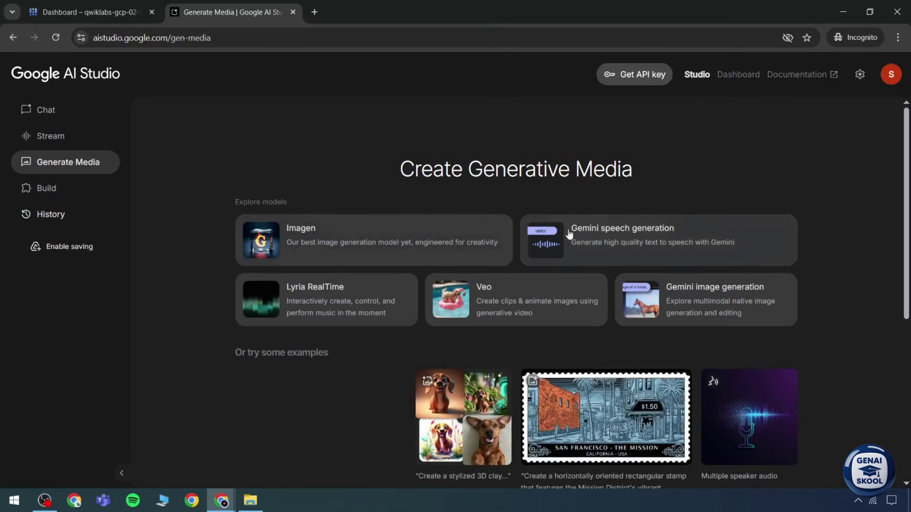
left_click(442, 294)
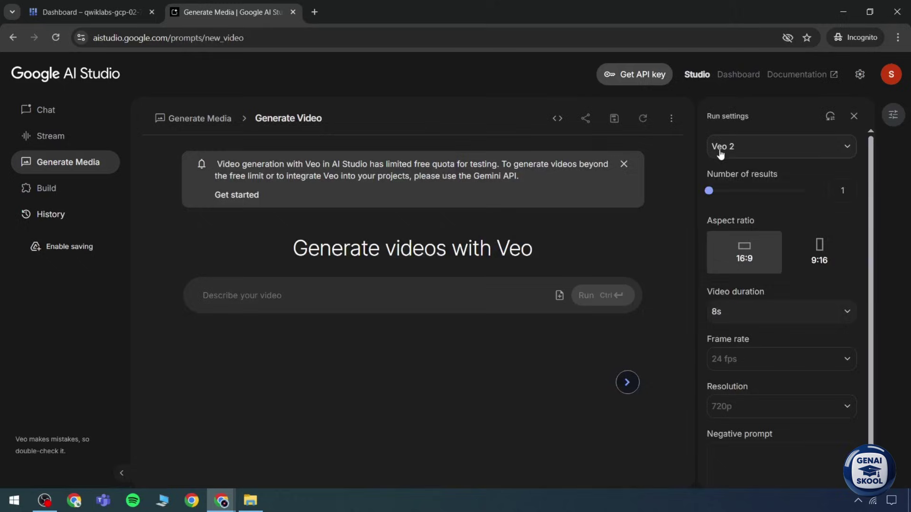
left_click(806, 147)
left_click(782, 166)
left_click(623, 165)
left_click(353, 284)
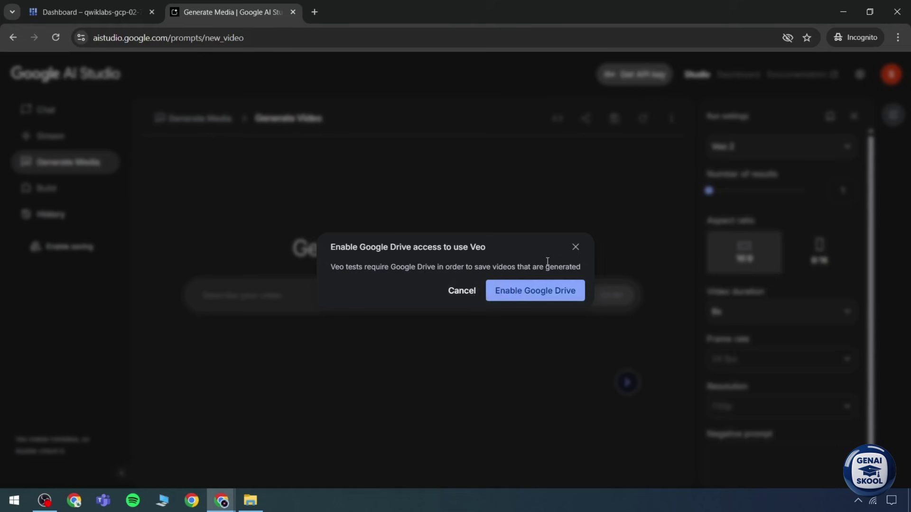
left_click(575, 246)
Go to the Build apps with Gemini page and scroll through the showcase
left_click(48, 187)
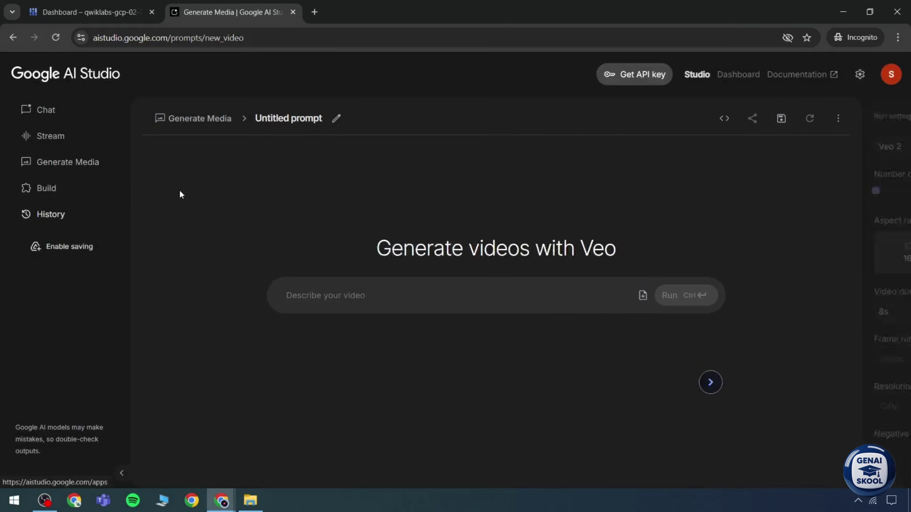
scroll(409, 322, "down", 5)
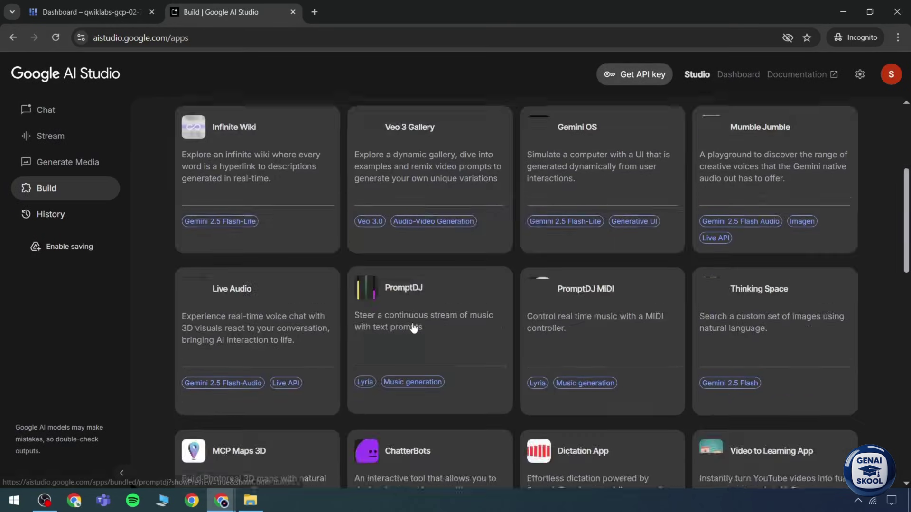
scroll(412, 326, "up", 5)
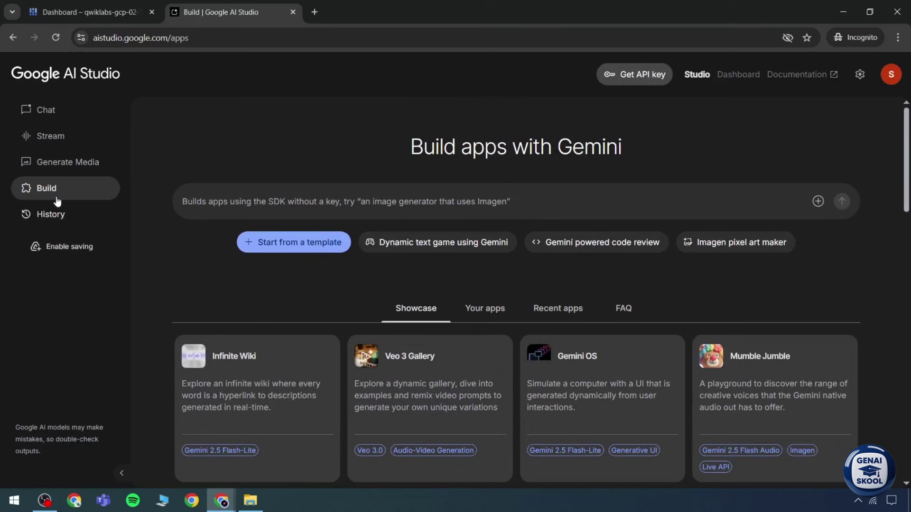
Check the signed-in student account's email on the console dashboard, then return to the lab page
left_click(86, 12)
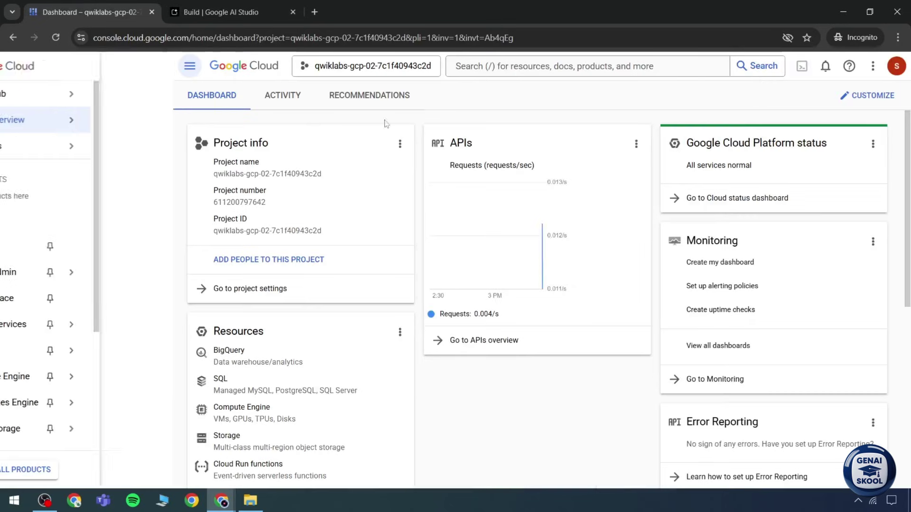
left_click(897, 66)
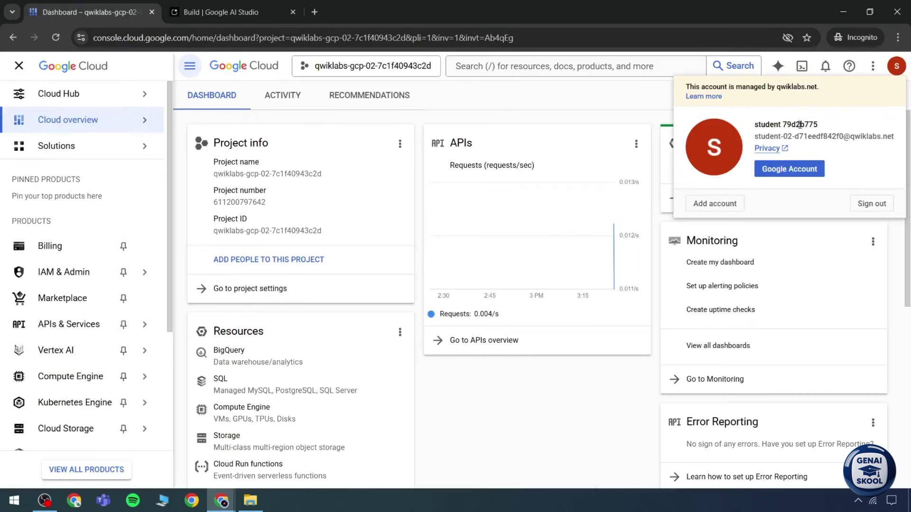
left_click_drag(755, 121, 816, 138)
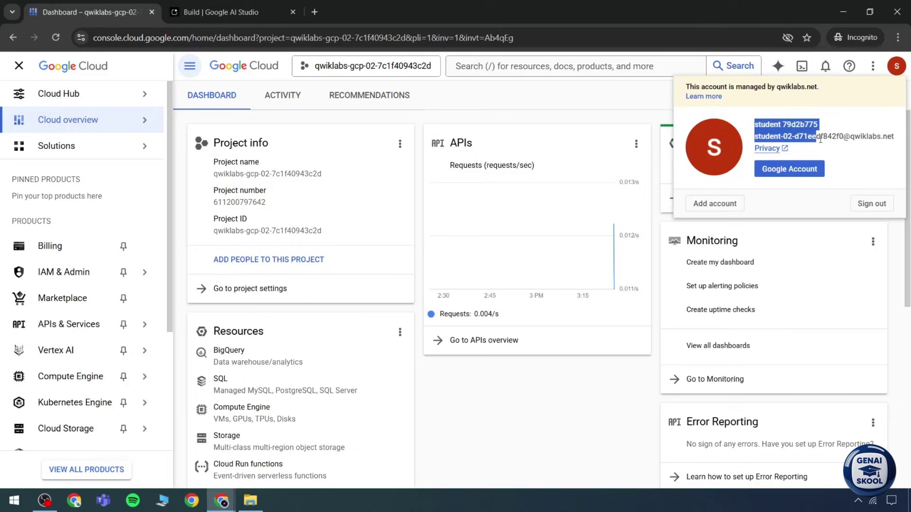
left_click(781, 136)
left_click_drag(759, 136, 887, 145)
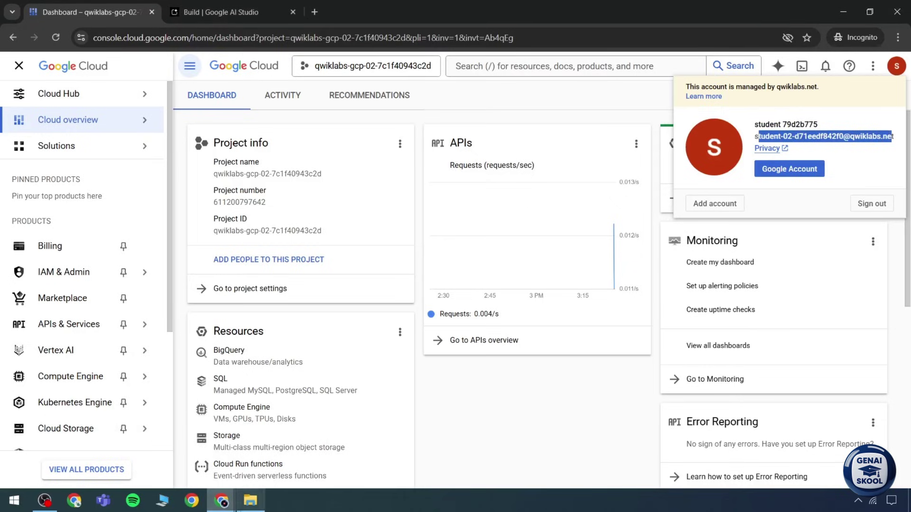
mouse_move(221, 501)
left_click(149, 405)
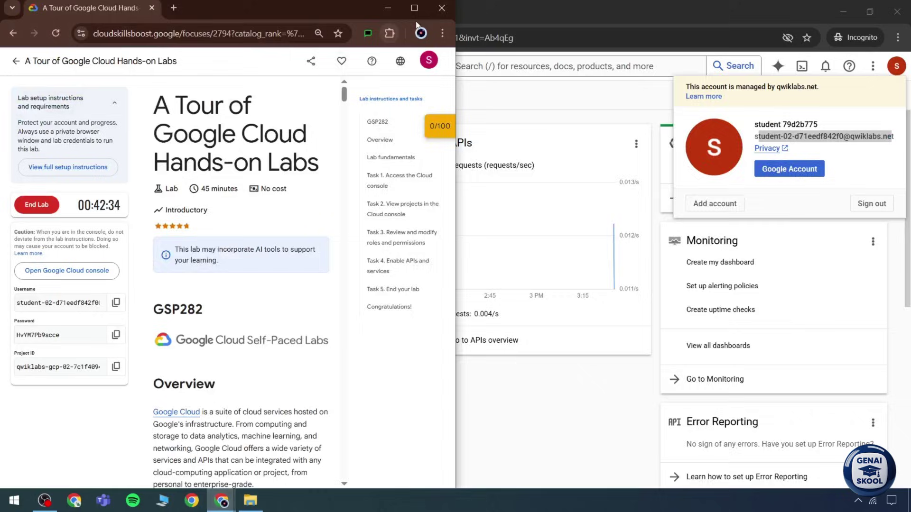
Maximize the lab window and highlight the remaining lab time
key("super+Up")
left_click_drag(121, 209, 98, 210)
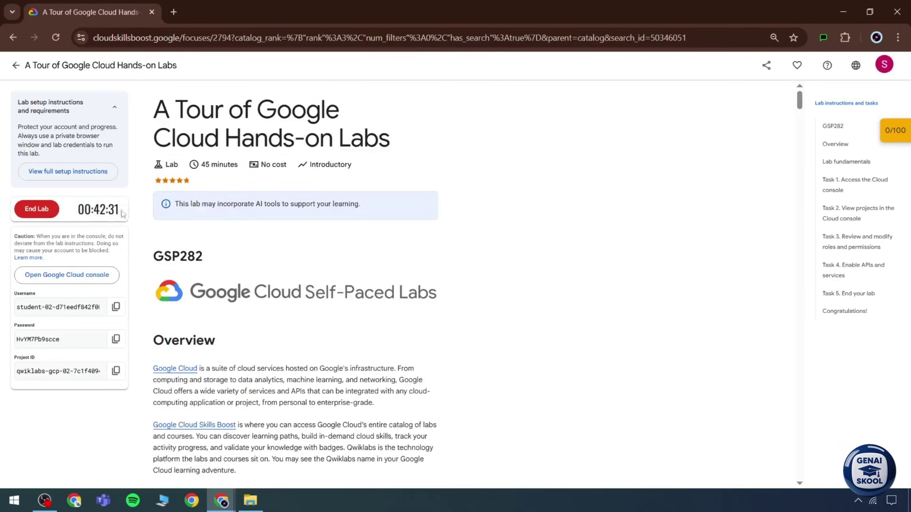
left_click(172, 12)
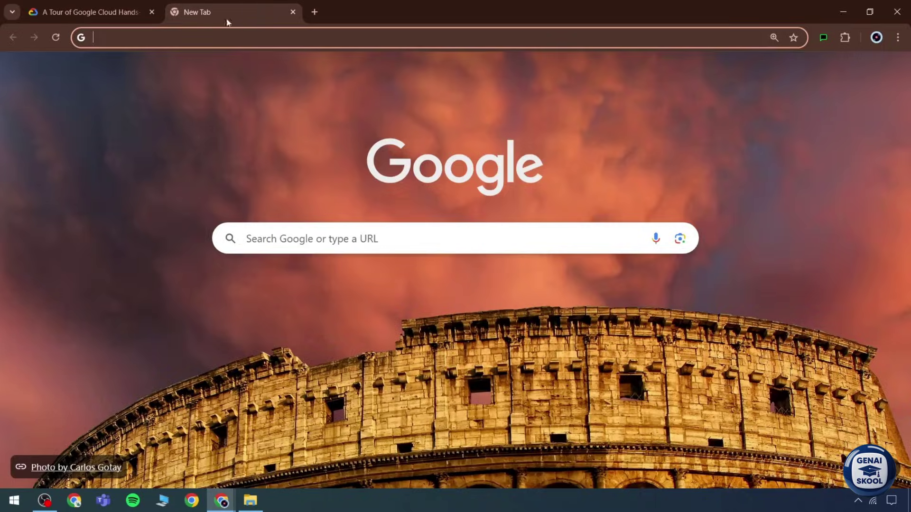
left_click(293, 11)
left_click(191, 500)
left_click(399, 321)
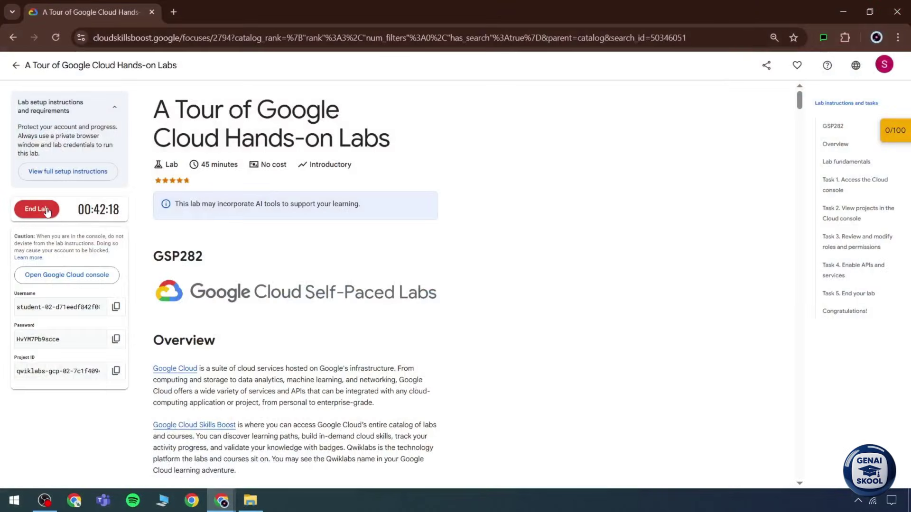
Highlight the lab's account-protection advice paragraph, then return to the Cloud console window
left_click_drag(12, 128, 41, 154)
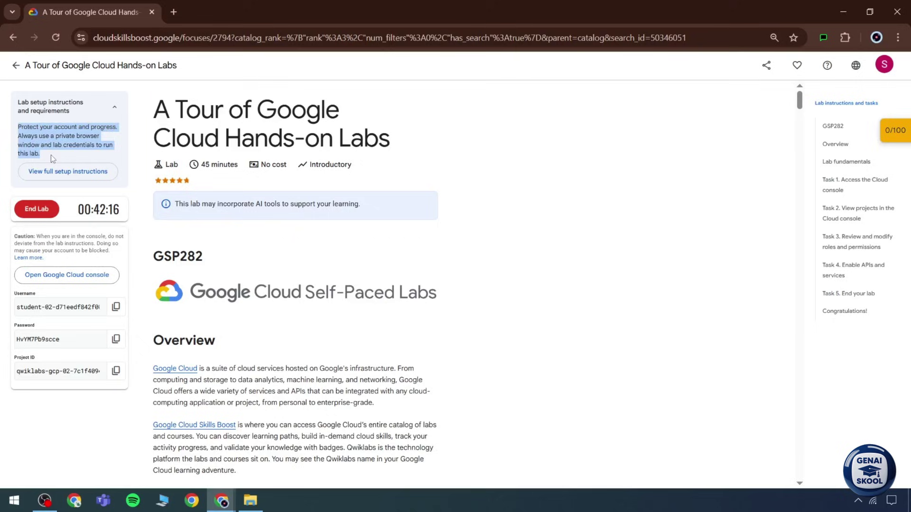
left_click(65, 188)
mouse_move(220, 496)
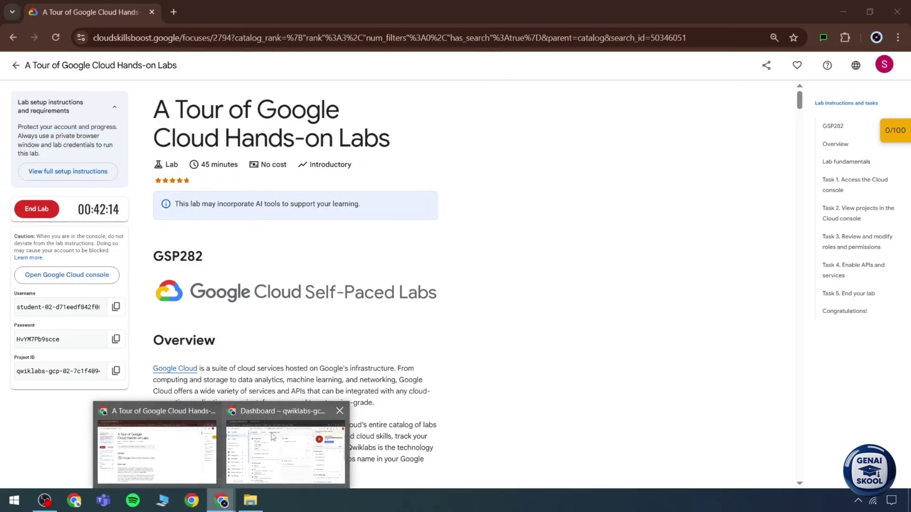
left_click(284, 446)
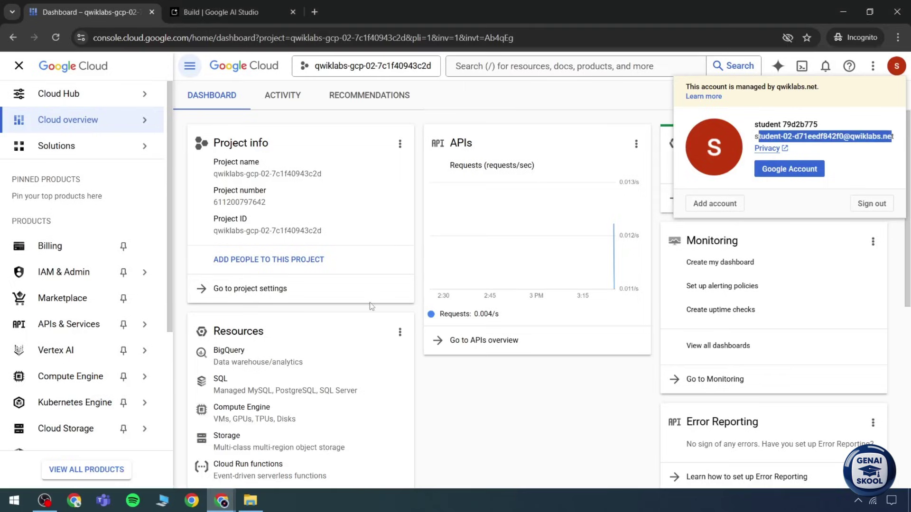
Open the console Billing page and highlight its no-billing-account heading
left_click(579, 133)
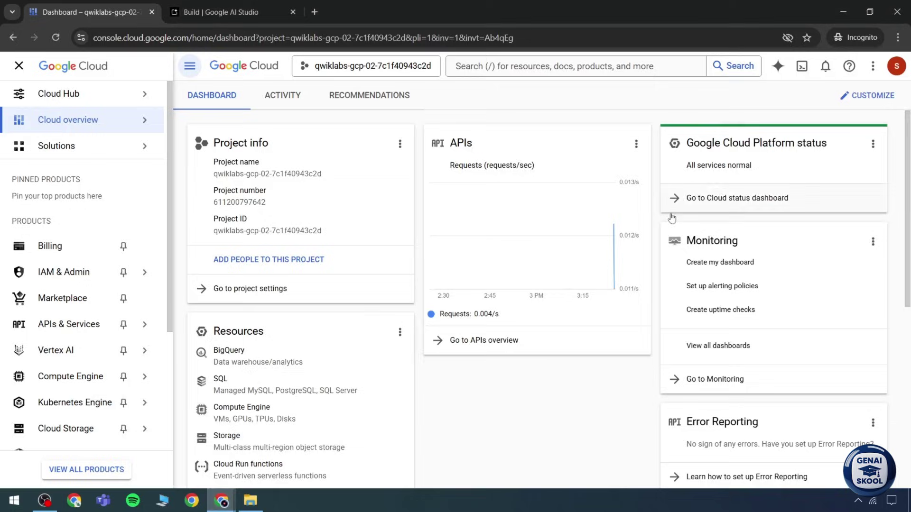
scroll(679, 323, "down", 3)
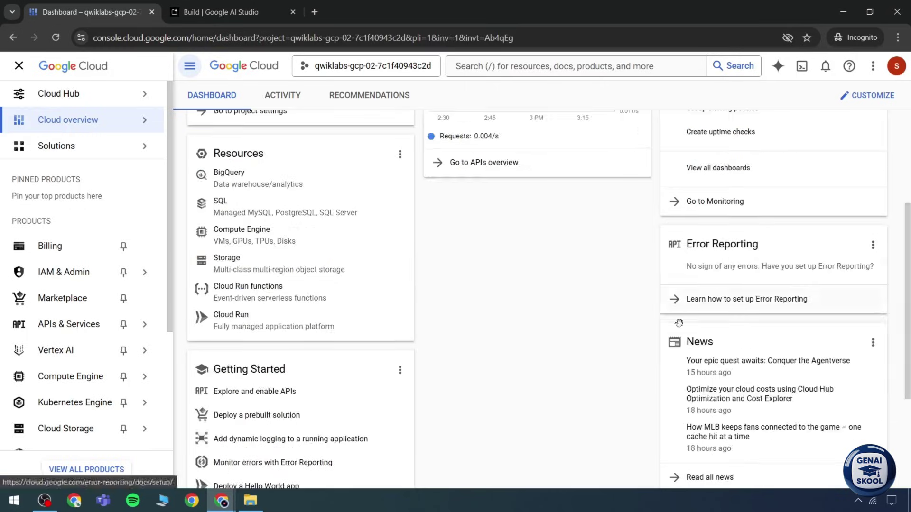
scroll(679, 322, "down", 3)
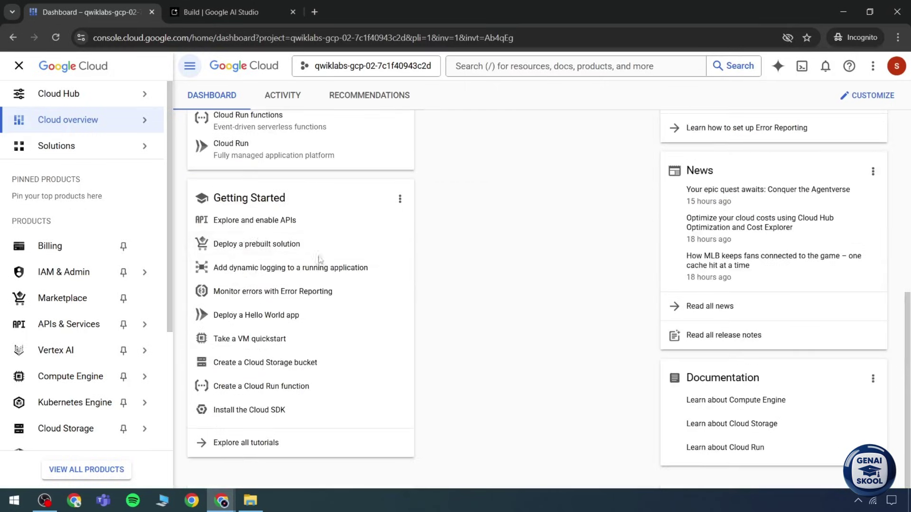
left_click(53, 255)
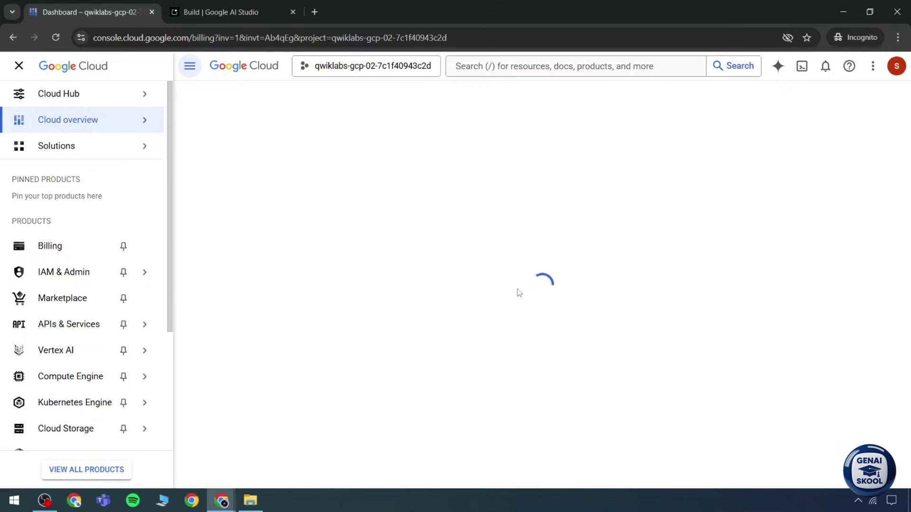
scroll(374, 310, "up", 7)
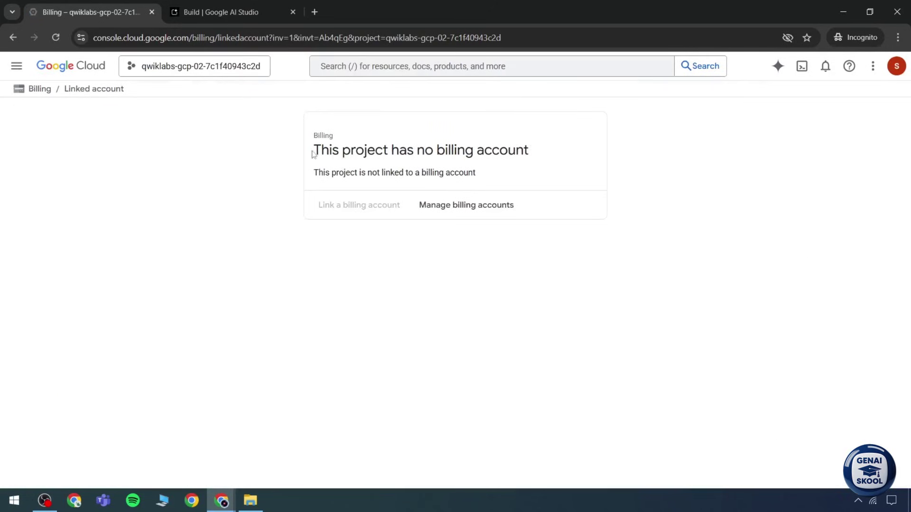
left_click_drag(313, 151, 515, 157)
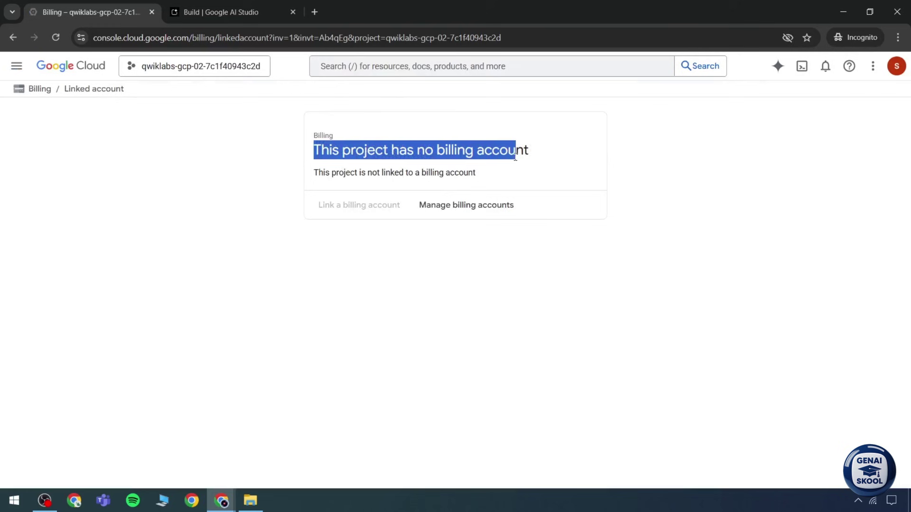
In AI Studio chat, keep Gemini 2.5 Flash-Lite, close run settings, and collapse the navigation
key("ctrl+Tab")
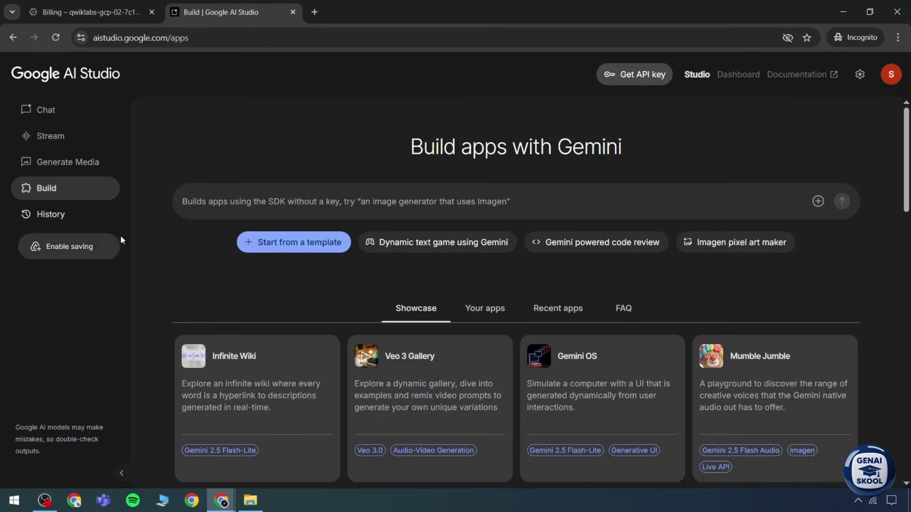
left_click(81, 117)
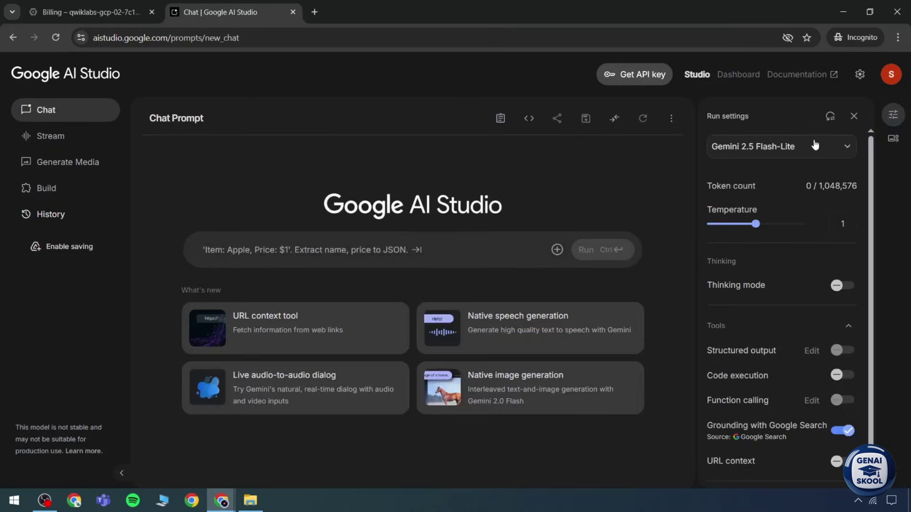
left_click(815, 145)
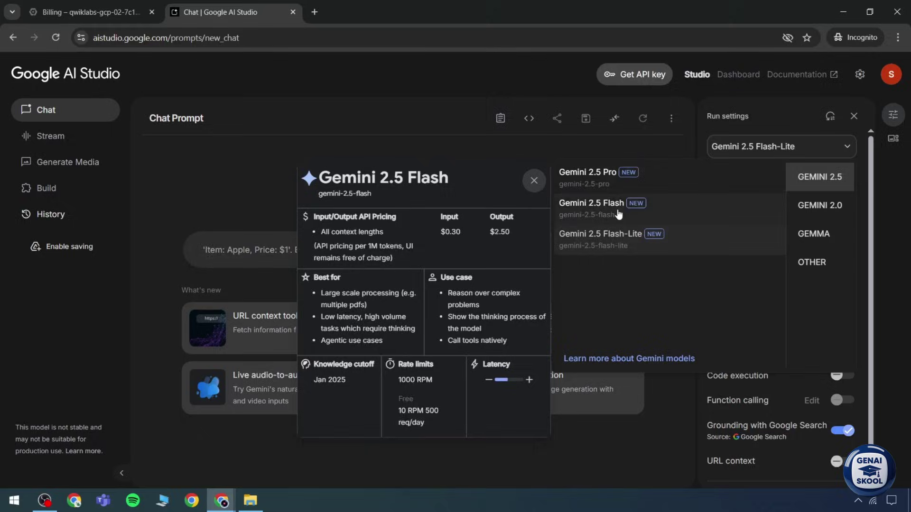
left_click(601, 132)
left_click(852, 117)
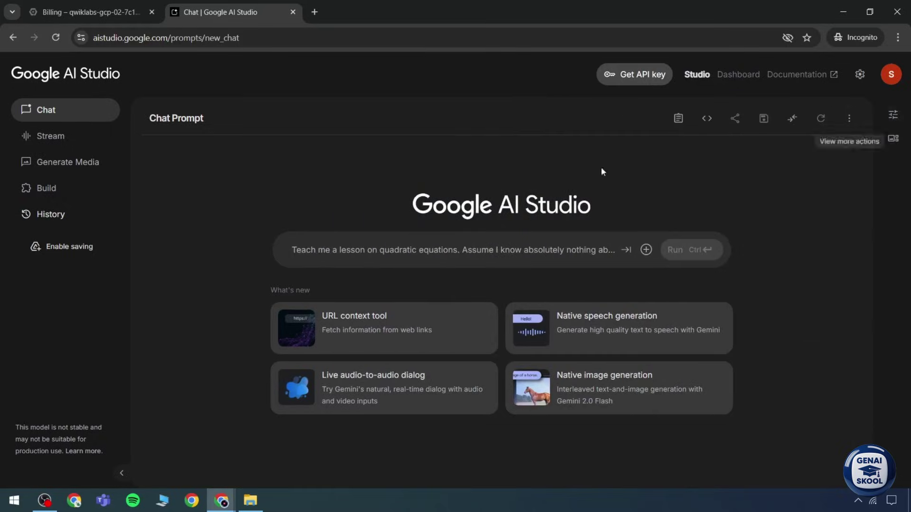
left_click(122, 471)
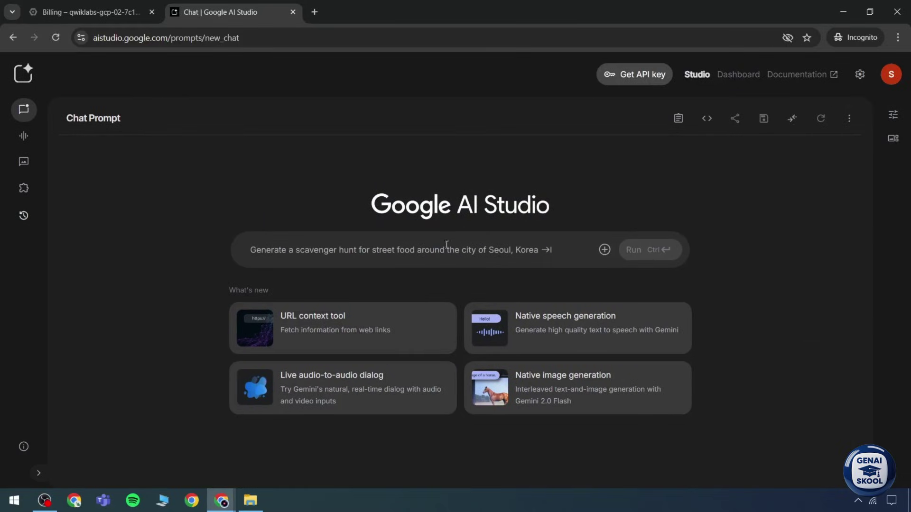
Switch back to the Google Cloud Billing page tab
left_click(250, 500)
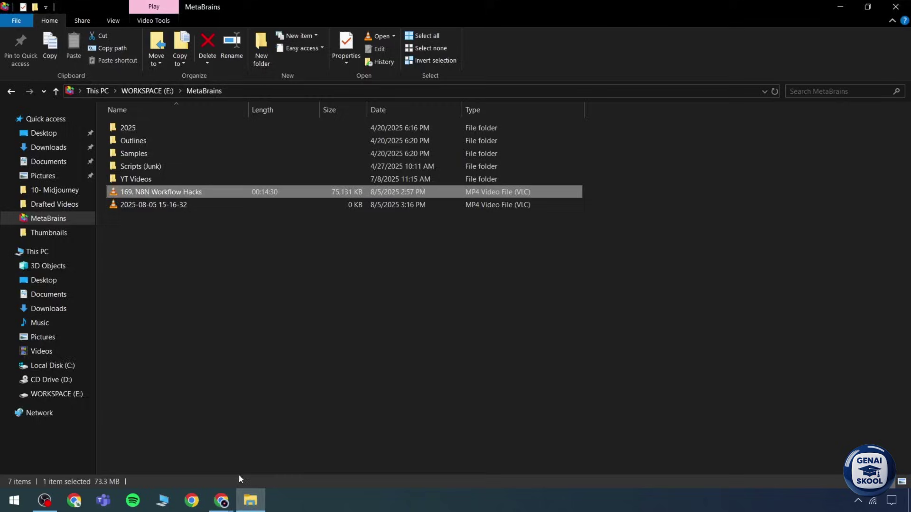
left_click(252, 507)
left_click(102, 7)
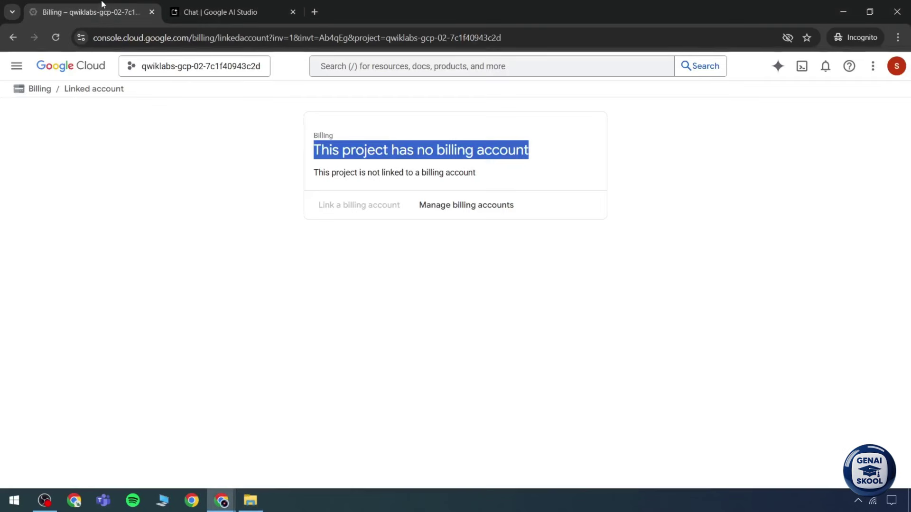
End the running lab, dismiss the survey, and note the timer reset to 00:45:00
left_click(172, 446)
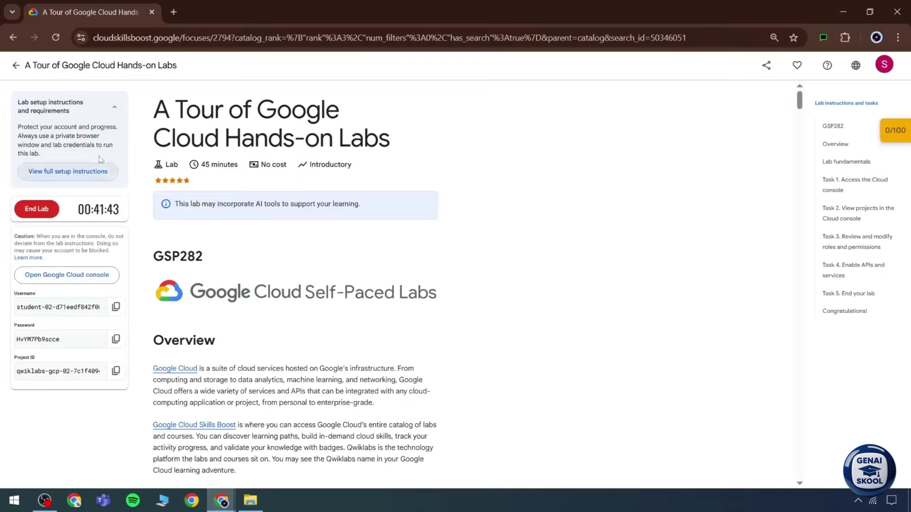
left_click(38, 209)
left_click(539, 298)
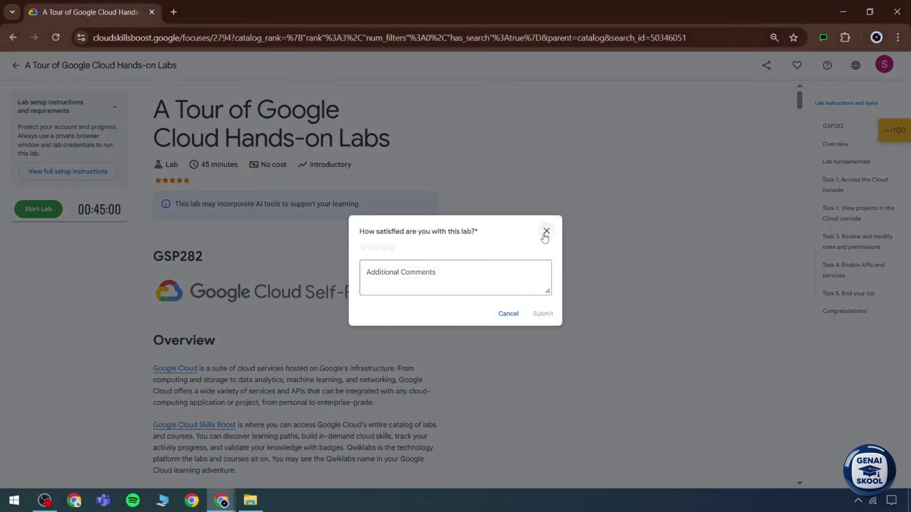
left_click(545, 232)
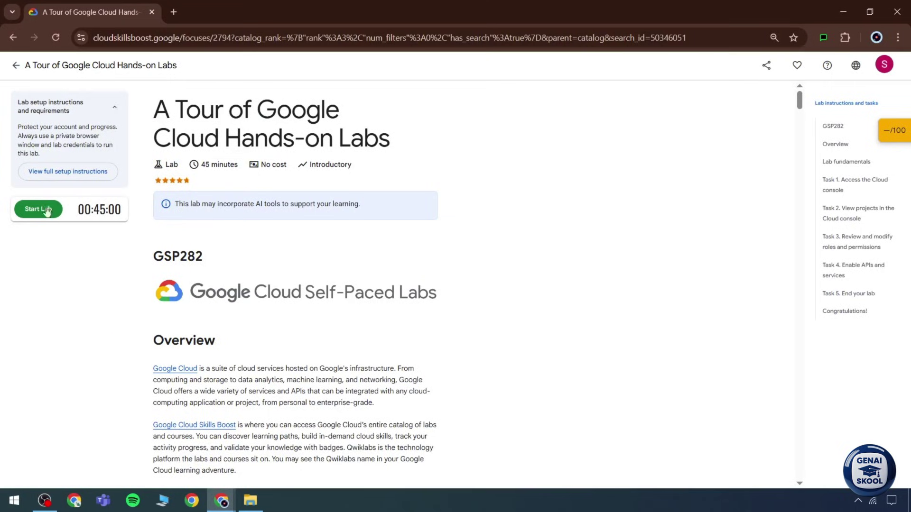
left_click_drag(83, 208, 123, 210)
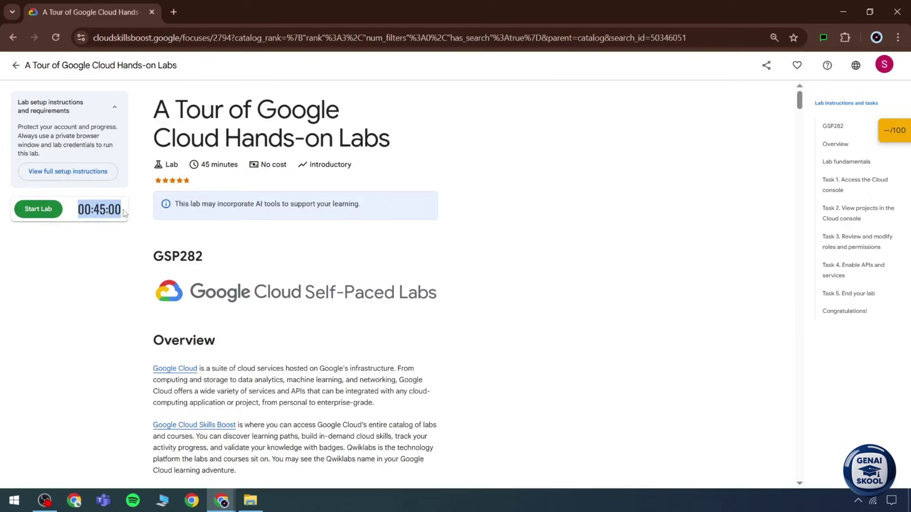
left_click(119, 213)
Start the lab again and close the stray browser profile picker window
left_click(32, 214)
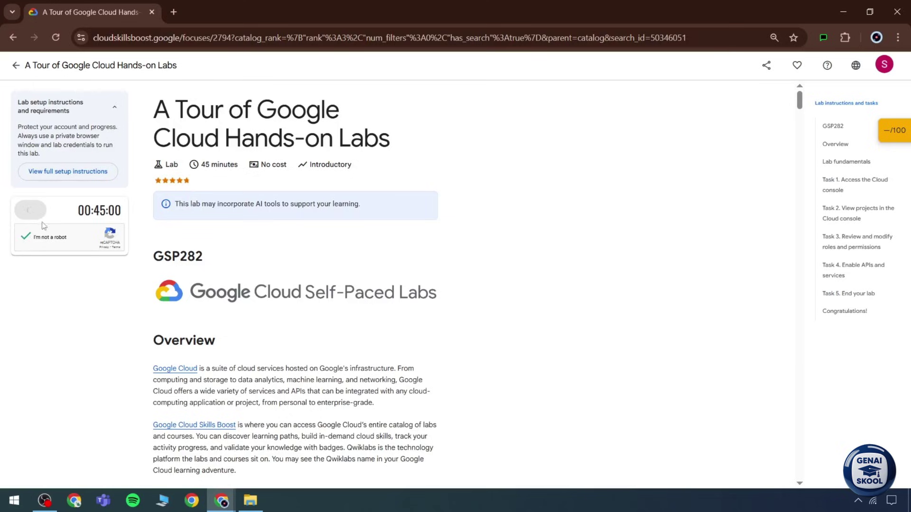
middle_click(214, 498)
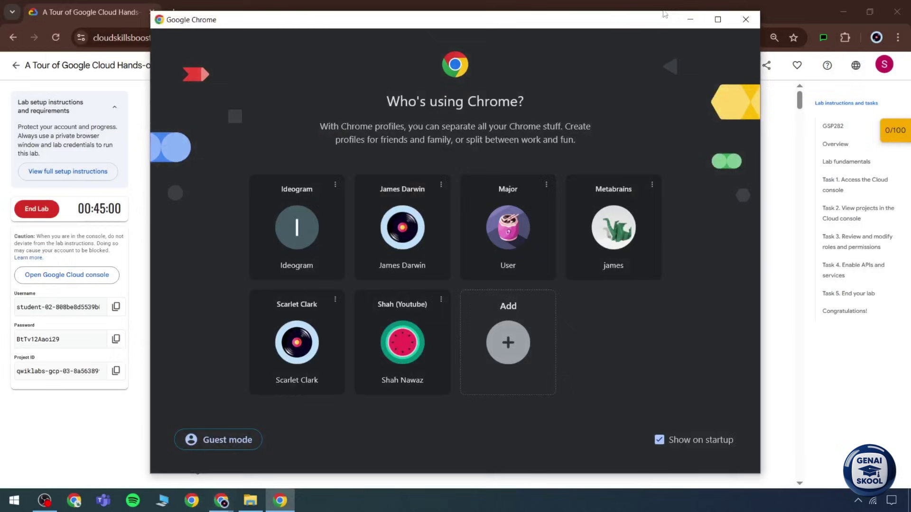
left_click(745, 19)
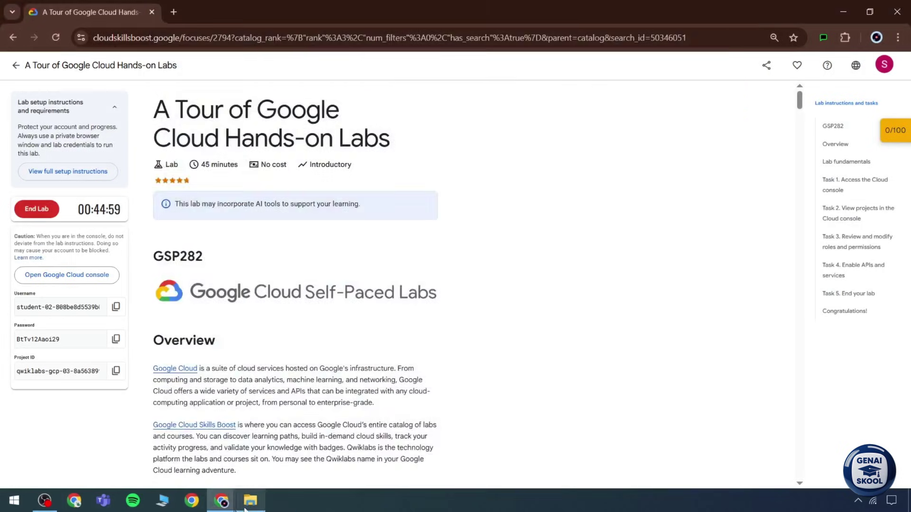
Check the account id signed in to the console, then minimize the console window
mouse_move(213, 504)
left_click(278, 458)
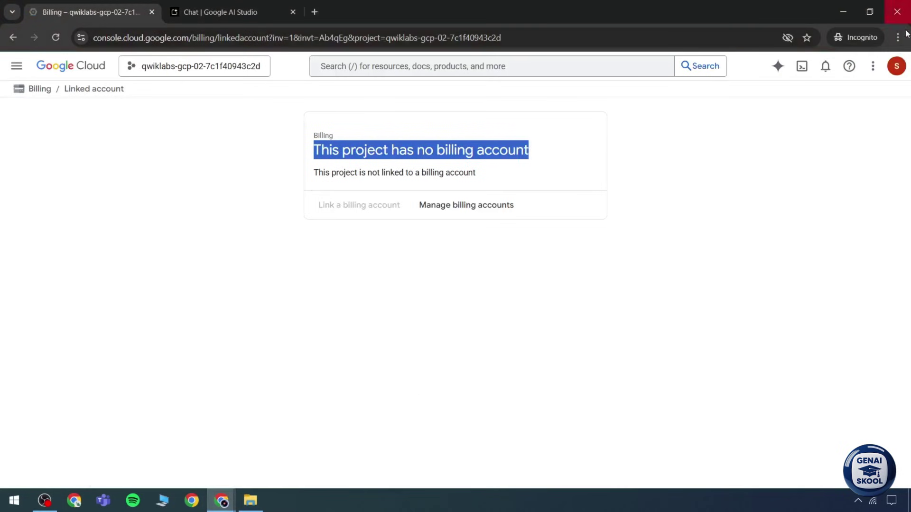
left_click(896, 66)
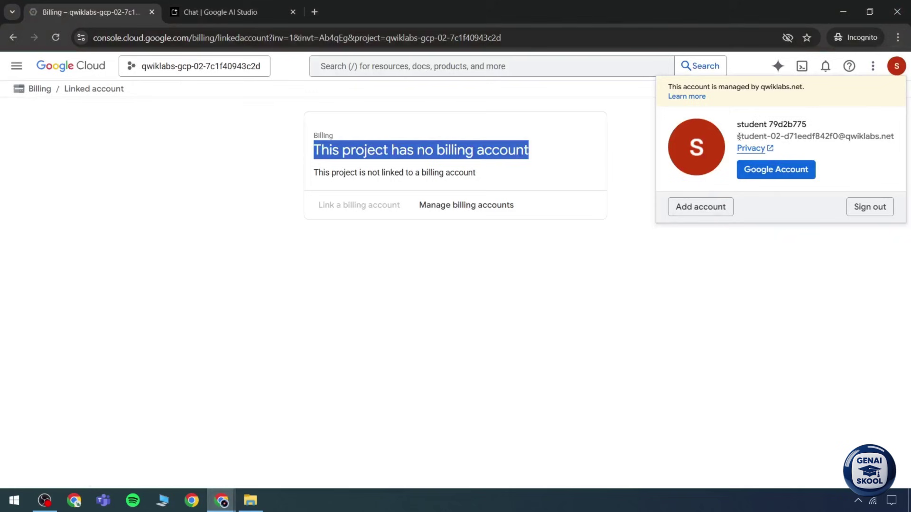
left_click_drag(738, 137, 802, 137)
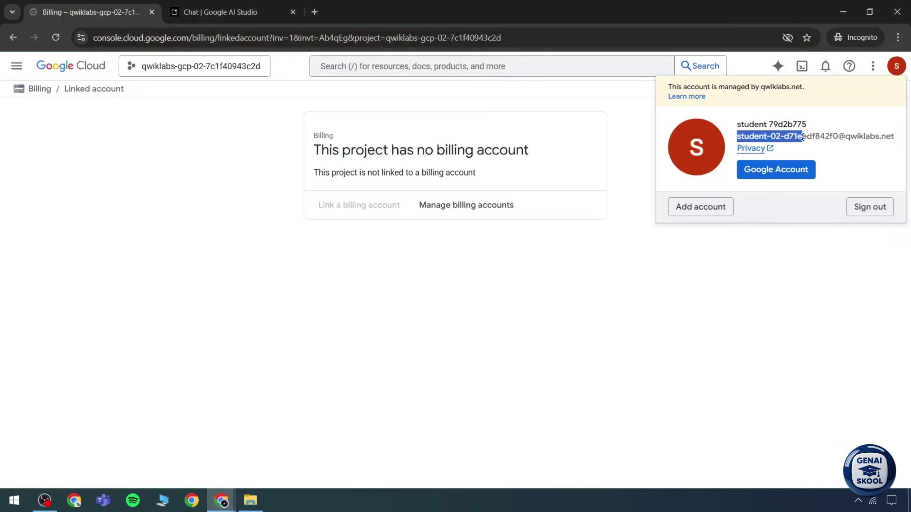
left_click(842, 11)
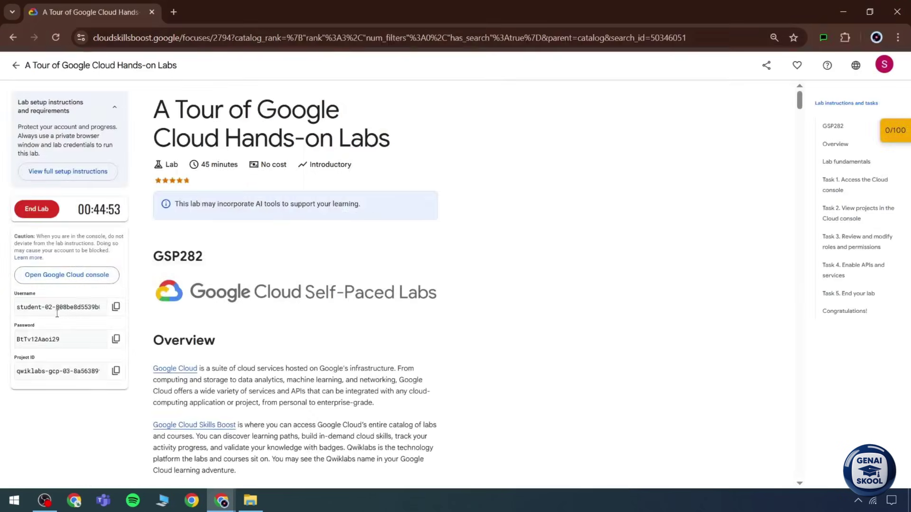
Highlight the new lab username and open the console link in an incognito window
left_click_drag(56, 308, 16, 307)
left_click(72, 307)
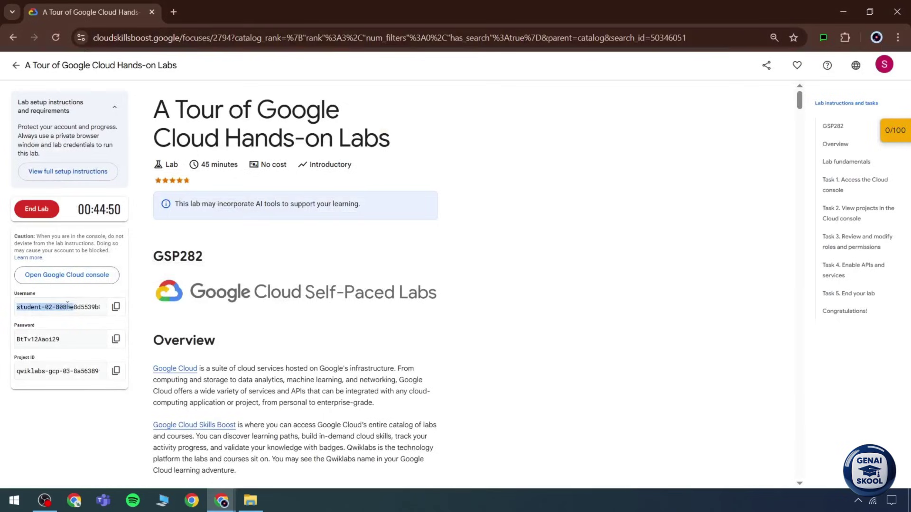
left_click(95, 306)
right_click(89, 276)
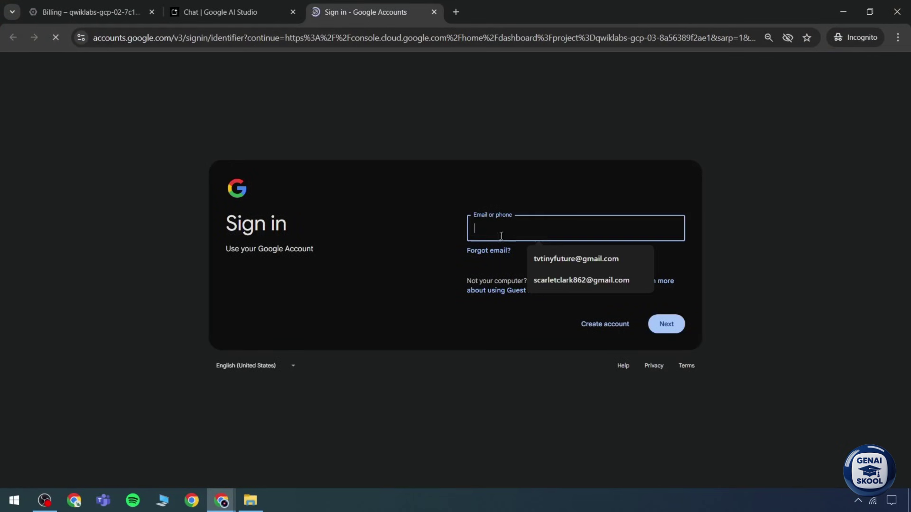
End the restarted GSP282 lab, dismiss the survey, and go back to catalog results
key("alt+Tab")
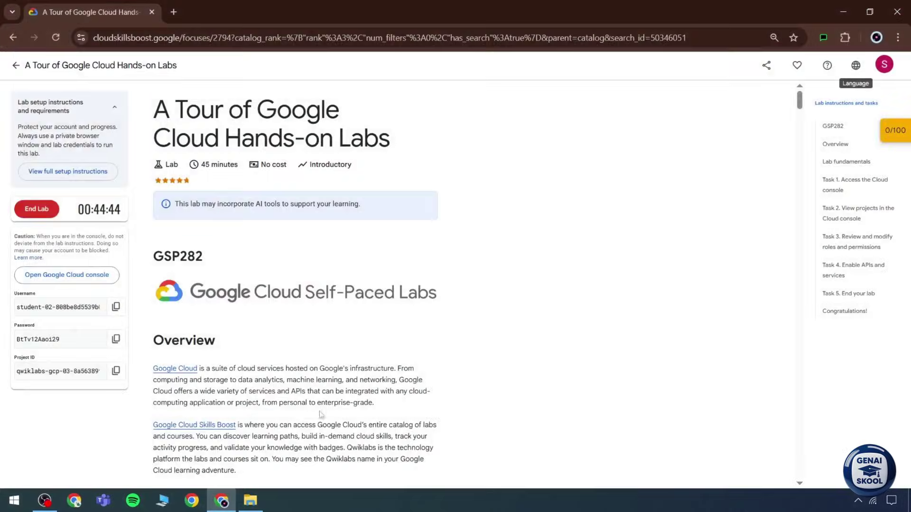
scroll(279, 332, "down", 1)
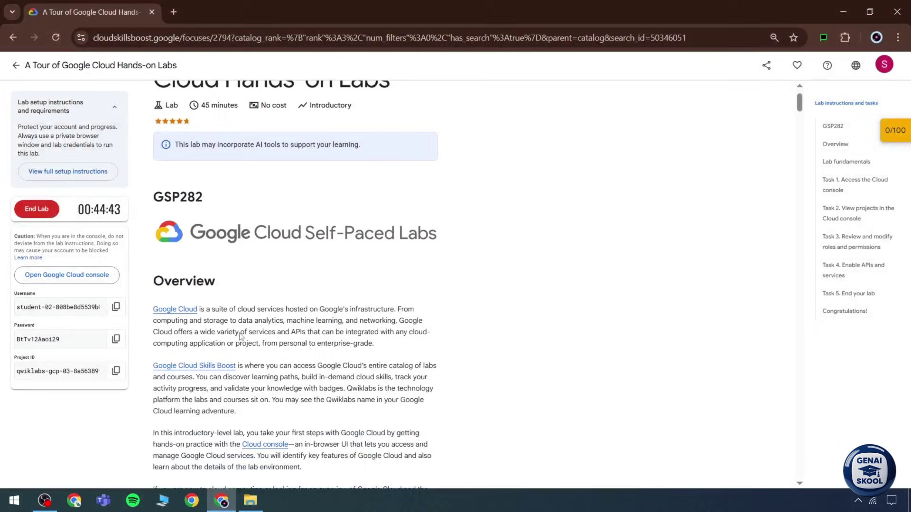
scroll(279, 332, "up", 1)
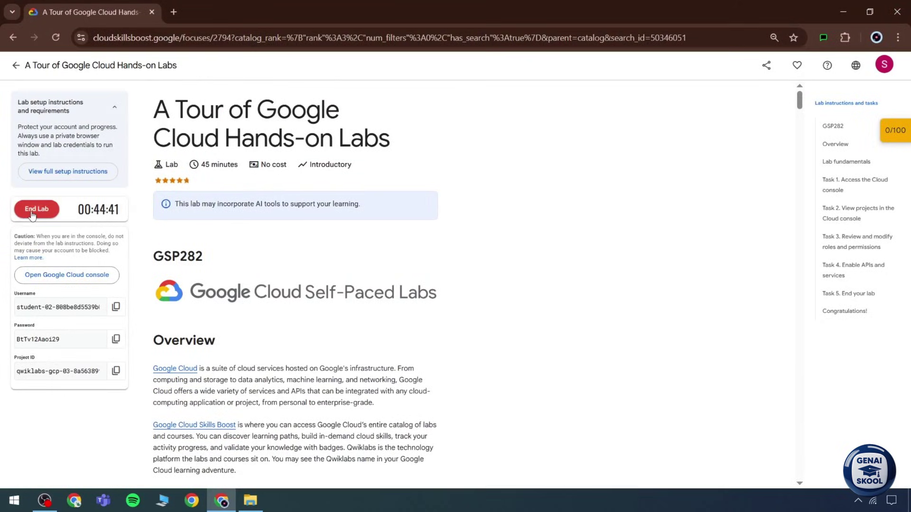
left_click(31, 213)
left_click(540, 300)
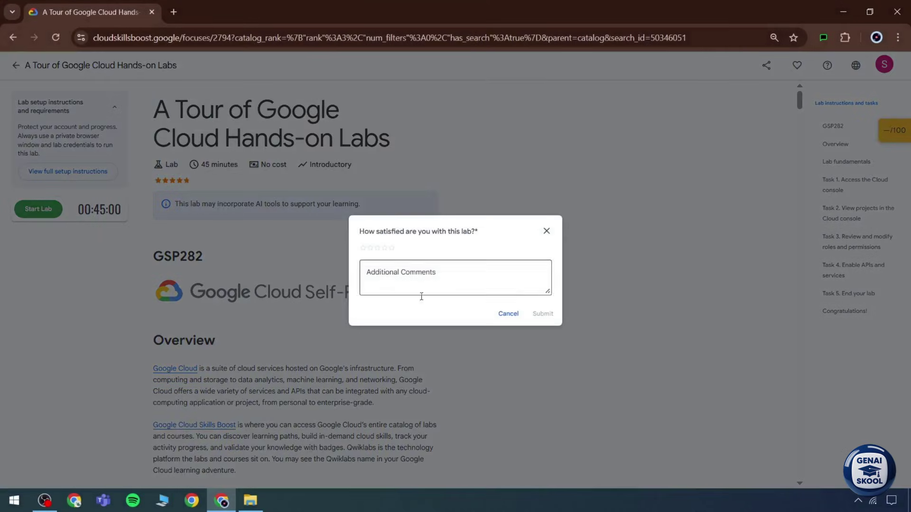
left_click(545, 232)
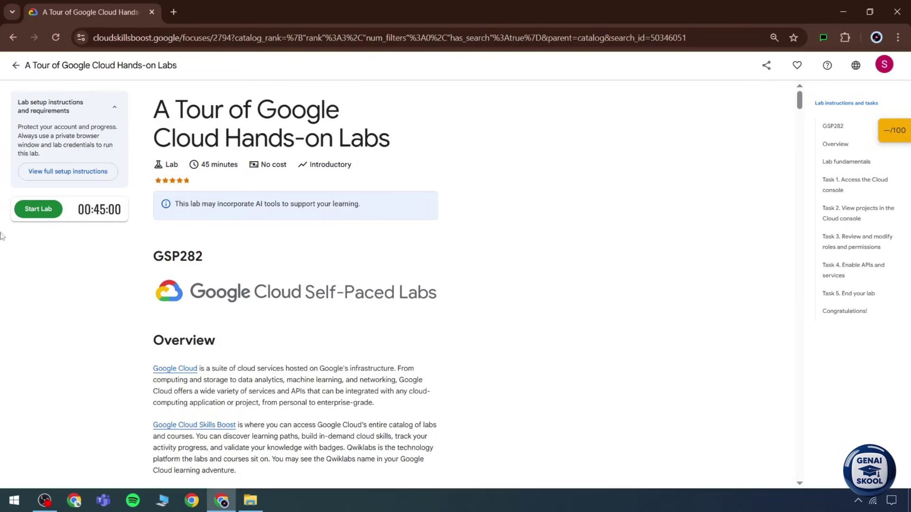
left_click(12, 67)
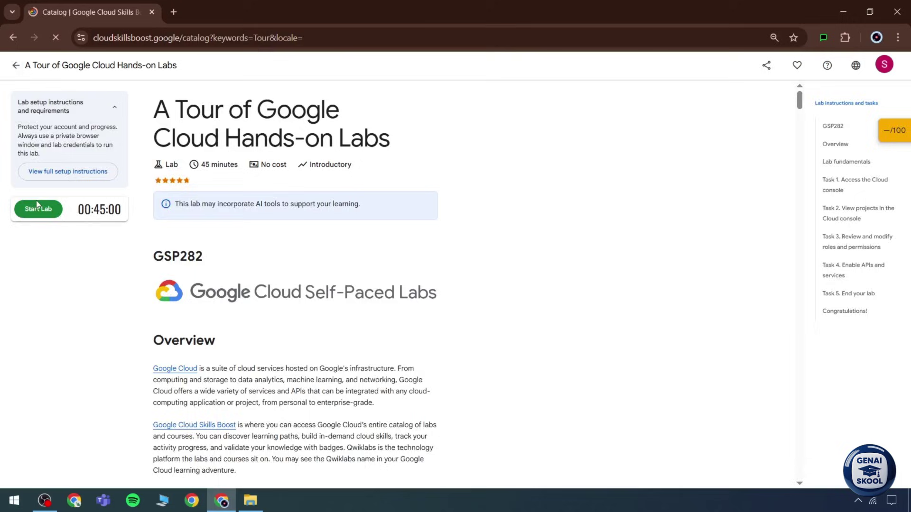
Scroll through the 14 'Tour' catalog results and return to the Explore our Cloud learning catalog heading
scroll(407, 358, "down", 2)
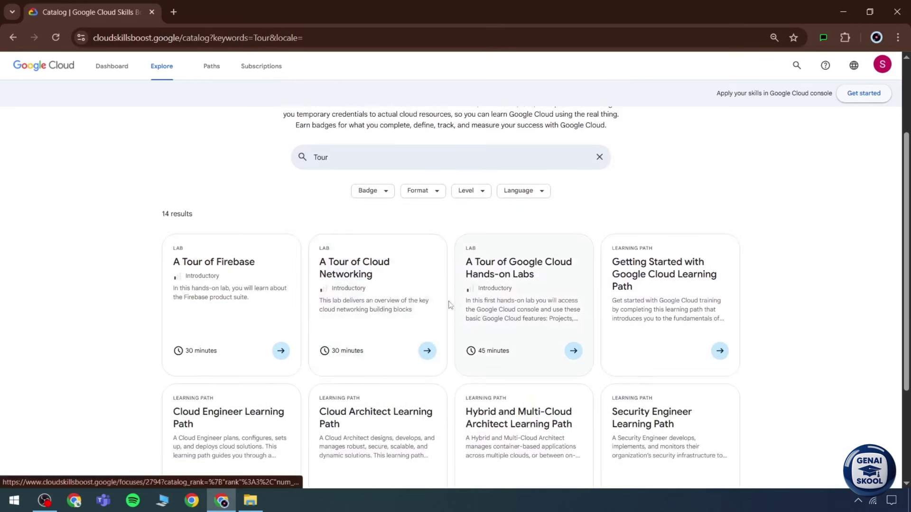
scroll(526, 323, "up", 2)
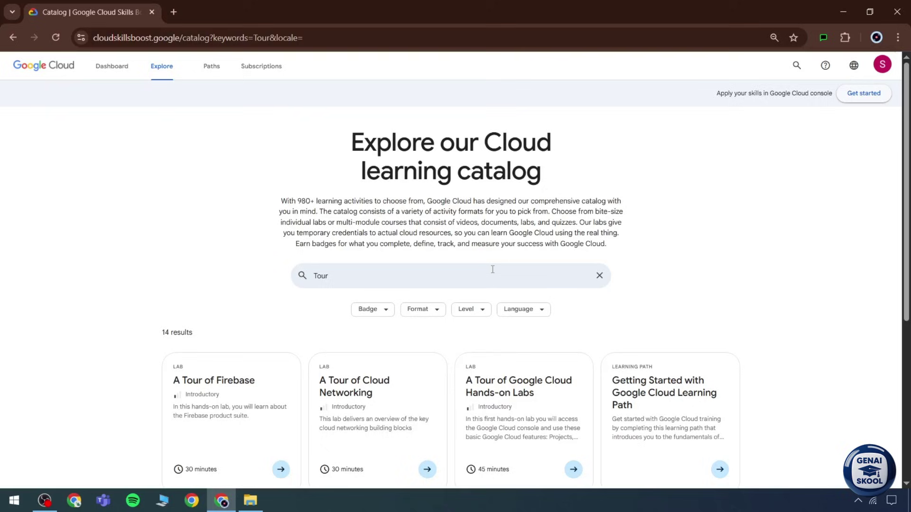